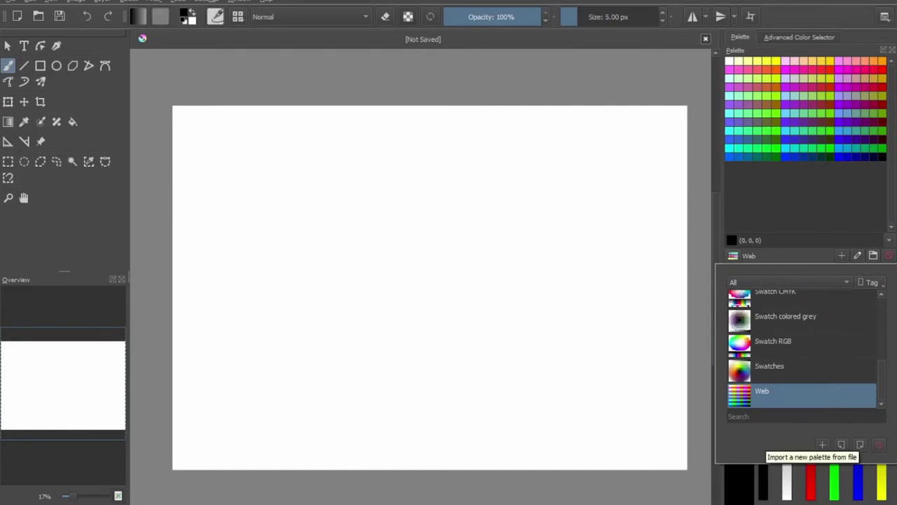
Step: Import the Bob Ross palette file and look through the list of available palettes
click(821, 444)
double_click(350, 210)
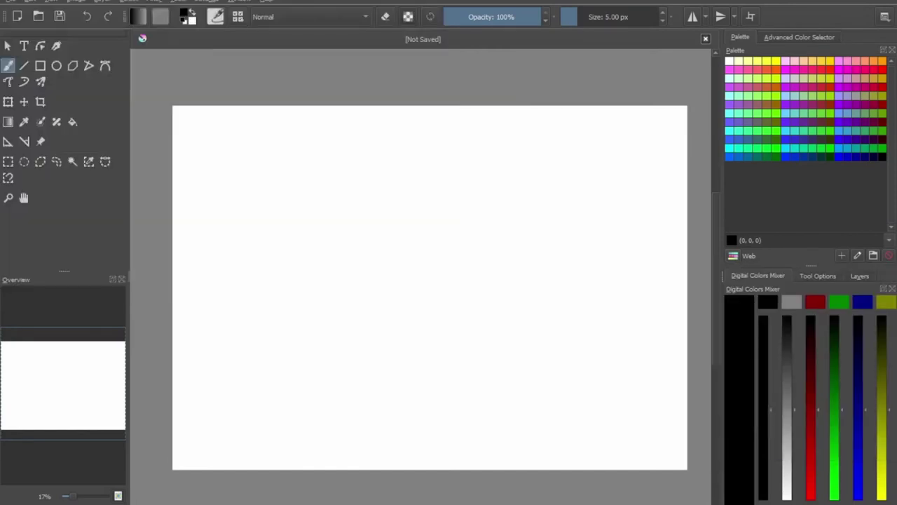
click(749, 255)
scroll(806, 351, up, 3)
scroll(806, 350, down, 3)
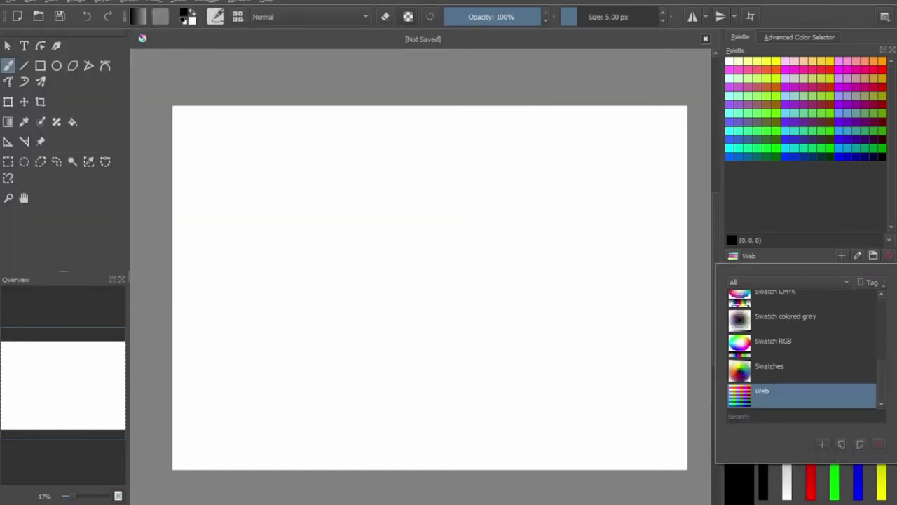
click(841, 255)
Step: Edit the Web palette's settings: filename BobRoss.gpl and a row count of 4
click(857, 255)
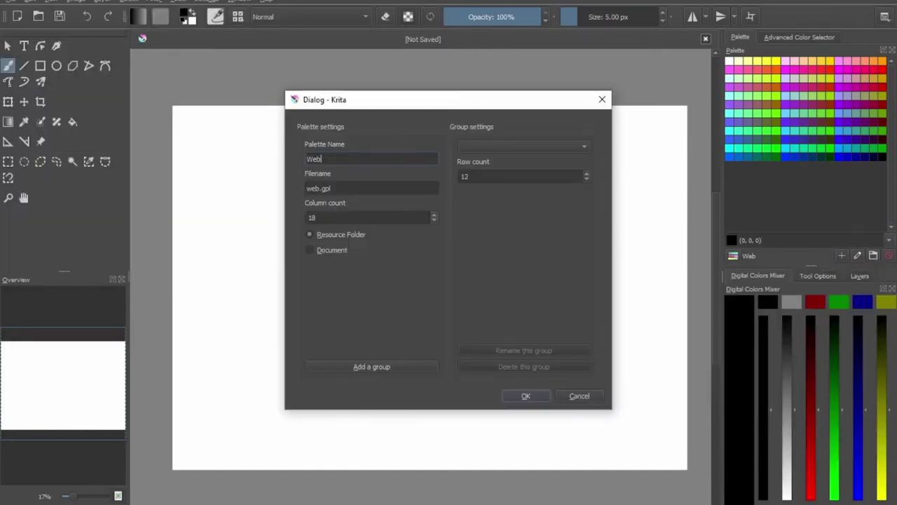
key(Tab)
text(BobRos)
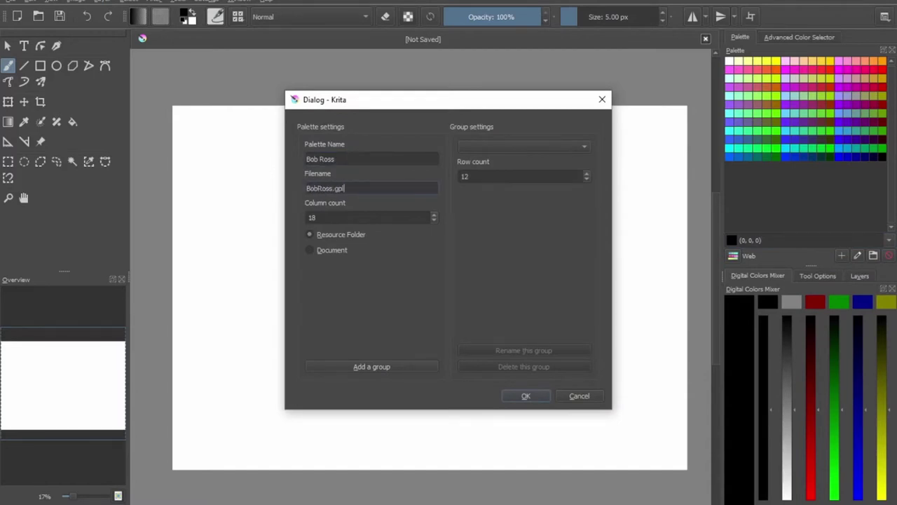
text(6)
key(Tab)
text(4)
key(Return)
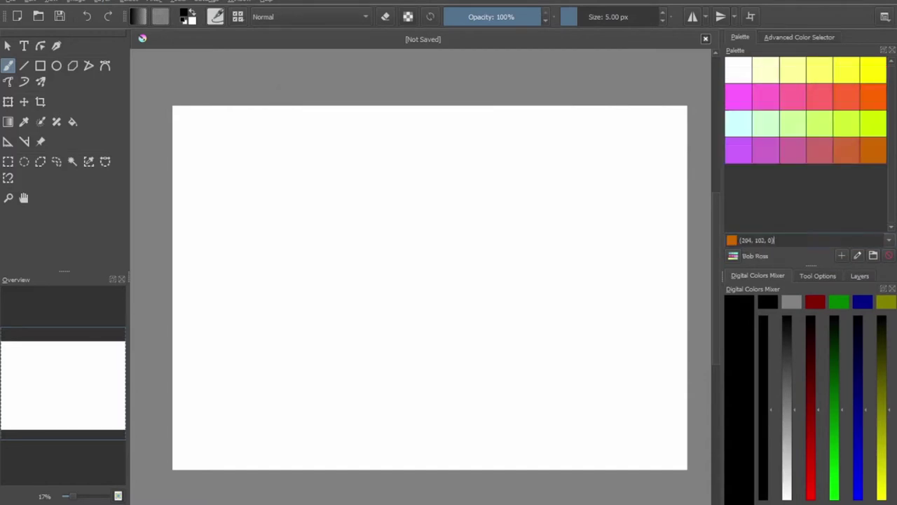
Step: Name the first two swatches Titanium White and Black, with black as the second colour
double_click(738, 70)
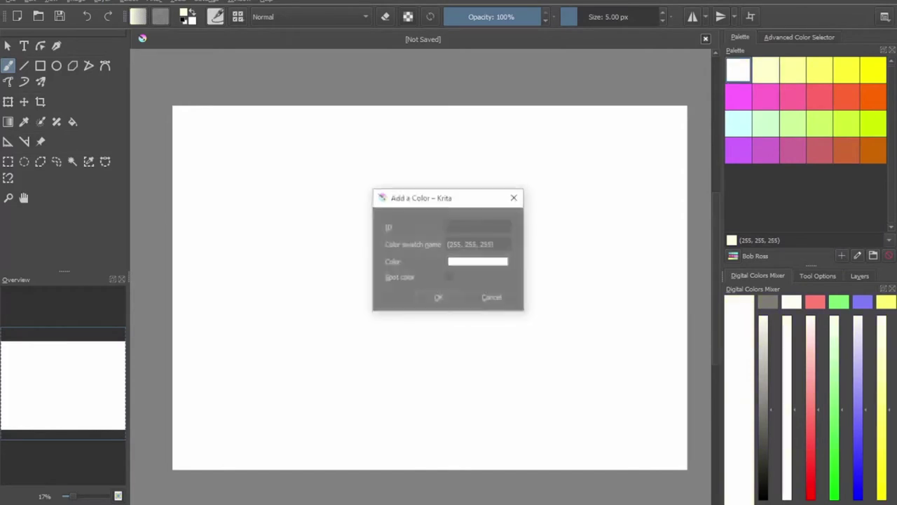
click(478, 227)
text(Titanium White)
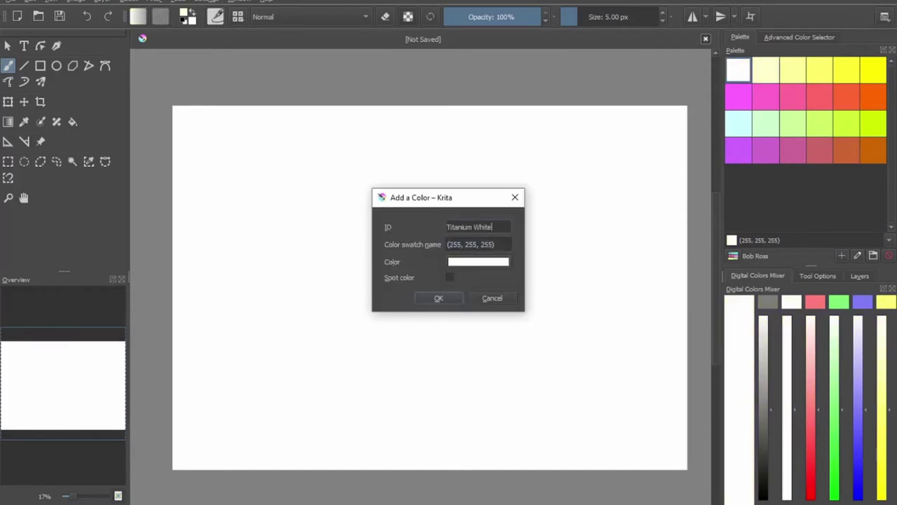
key(Return)
double_click(738, 70)
text(Titanium Whi)
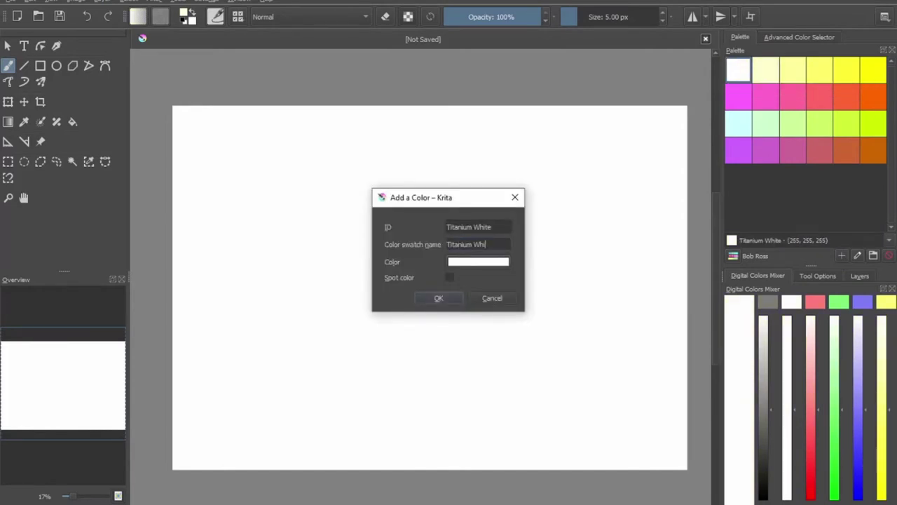
key(Return)
double_click(765, 70)
click(478, 261)
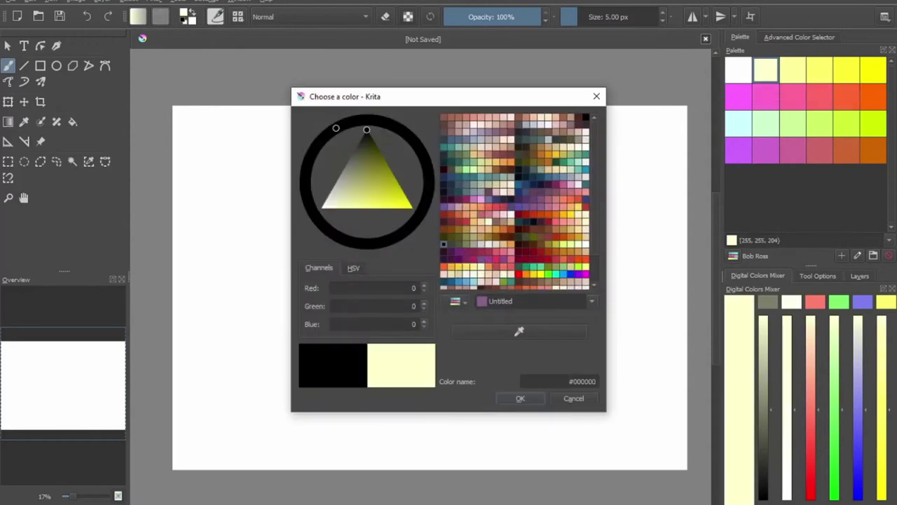
key(Return)
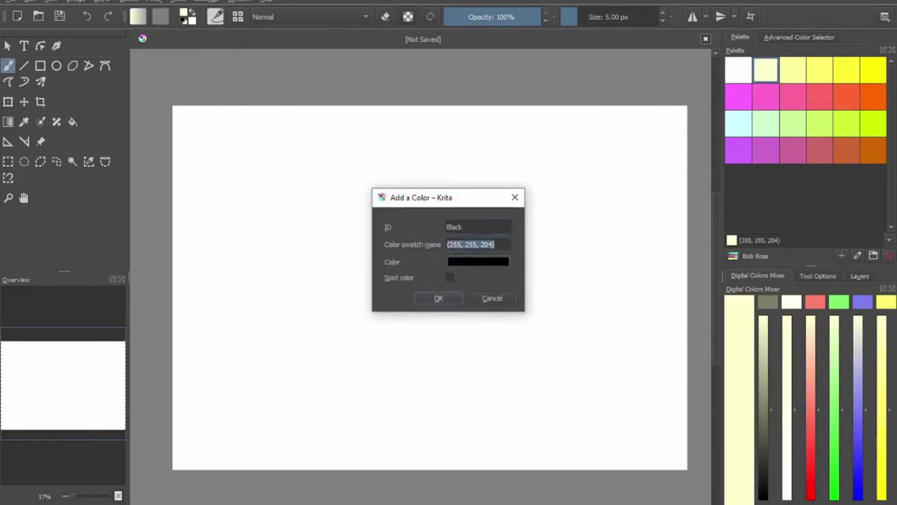
text(Black)
key(Return)
Step: Make the third swatch Phthalo Blue, a teal blue with blue value 178
double_click(792, 70)
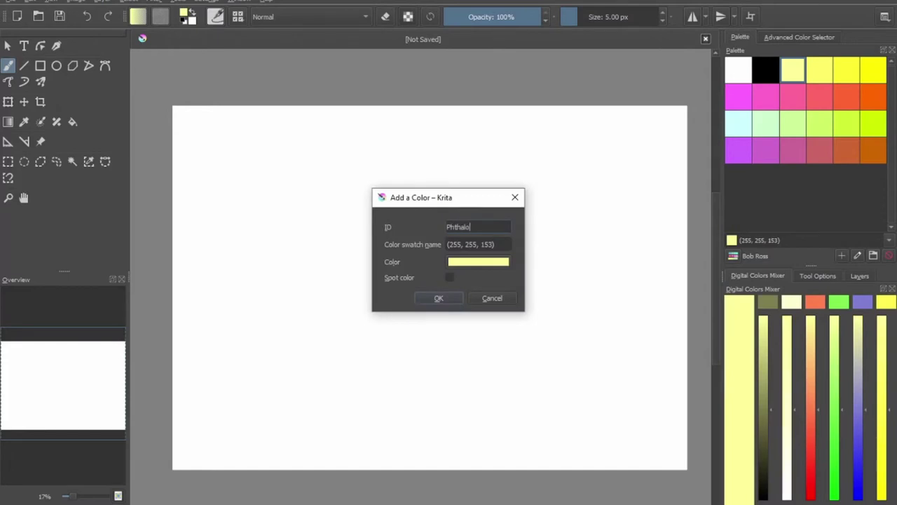
text(ue)
click(478, 261)
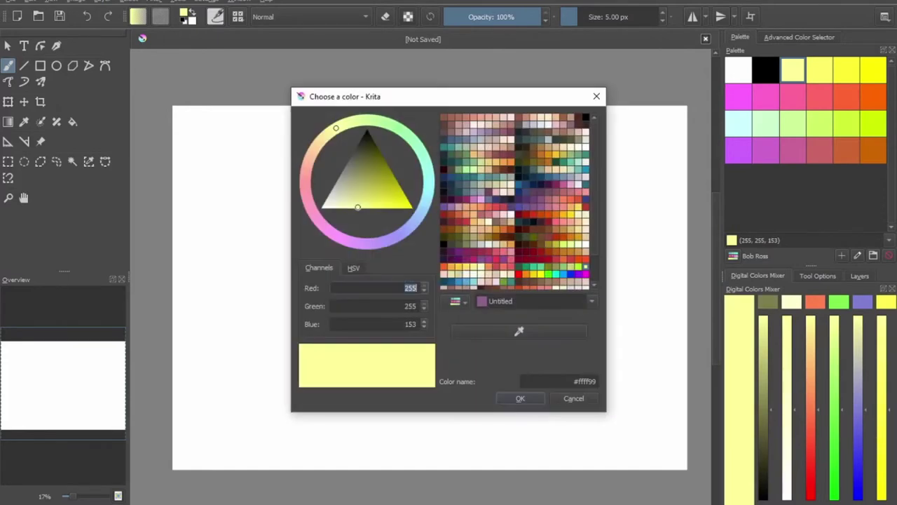
drag(418, 217, 425, 200)
key(Tab)
text(178)
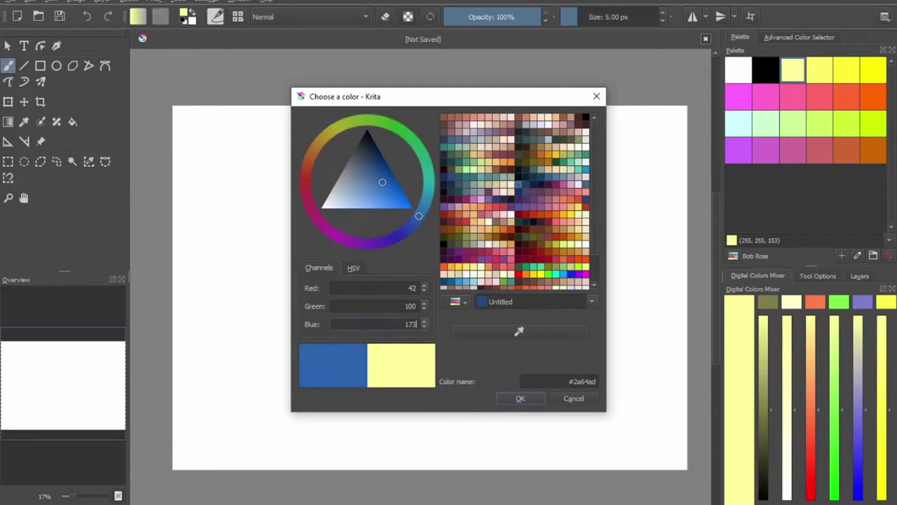
key(Return)
key(Return)
Step: Make the fourth swatch Prussian Blue with RGB 0, 49, 145
double_click(819, 70)
text(Prussian Blue)
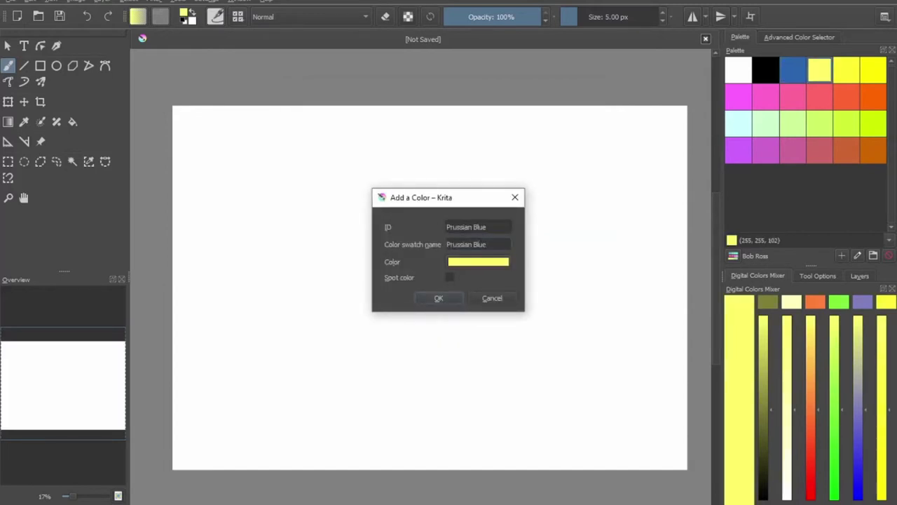
click(478, 262)
text(0)
key(Tab)
text(49)
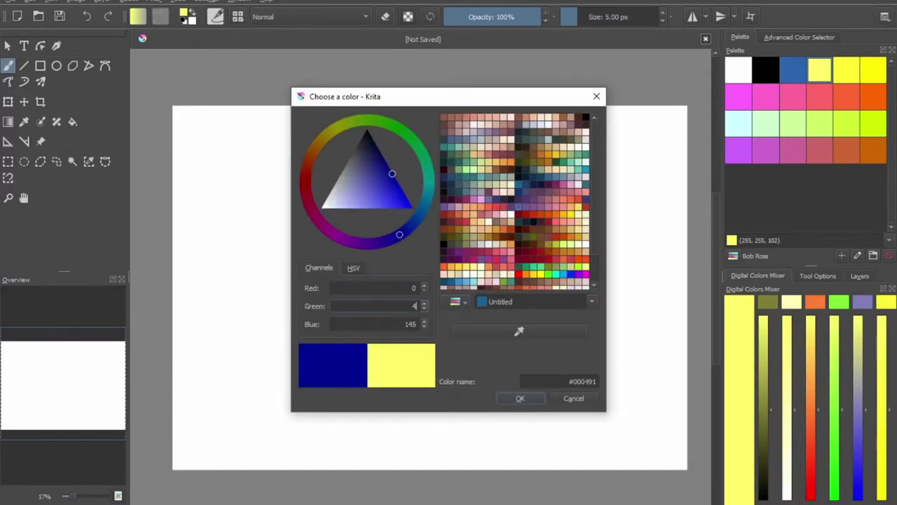
key(Tab)
text(145)
key(Return)
key(Return)
Step: Make the fifth swatch Dark Sienna with RGB 92, 47, 56
double_click(846, 70)
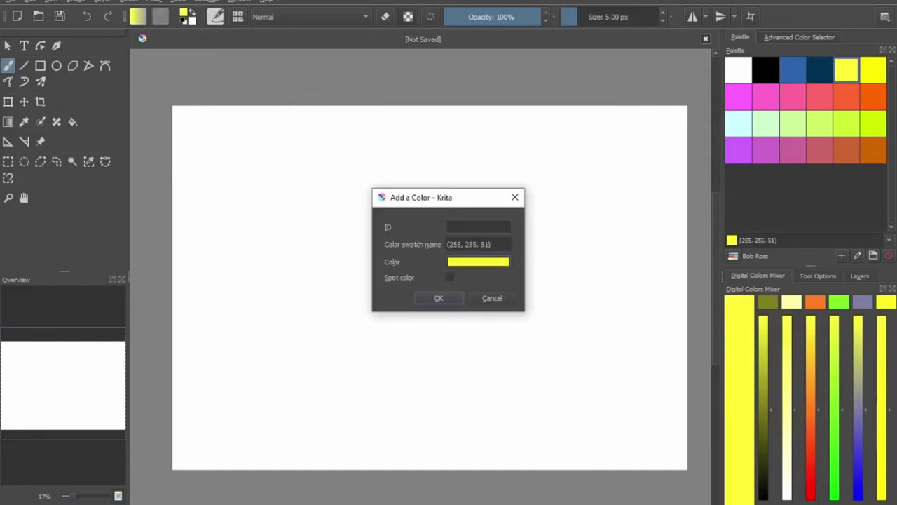
click(478, 261)
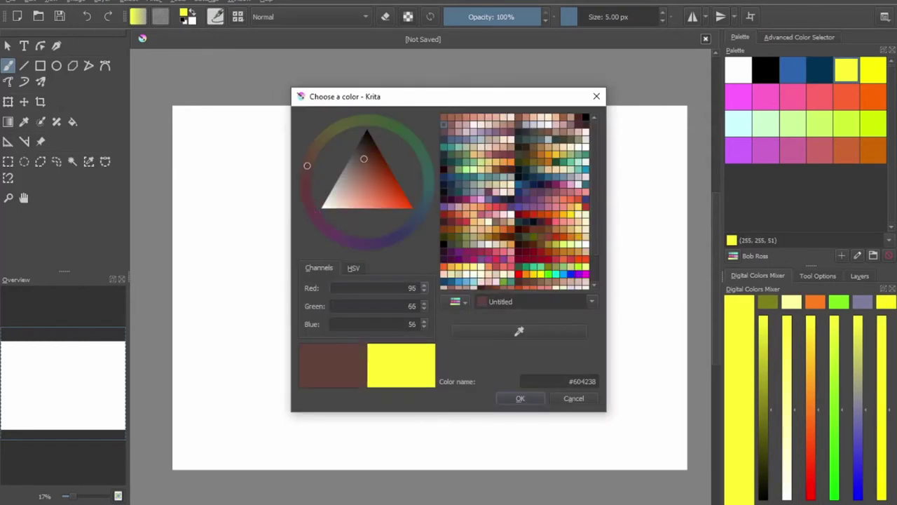
text(92)
key(Tab)
text(47)
key(Tab)
text(56)
key(Return)
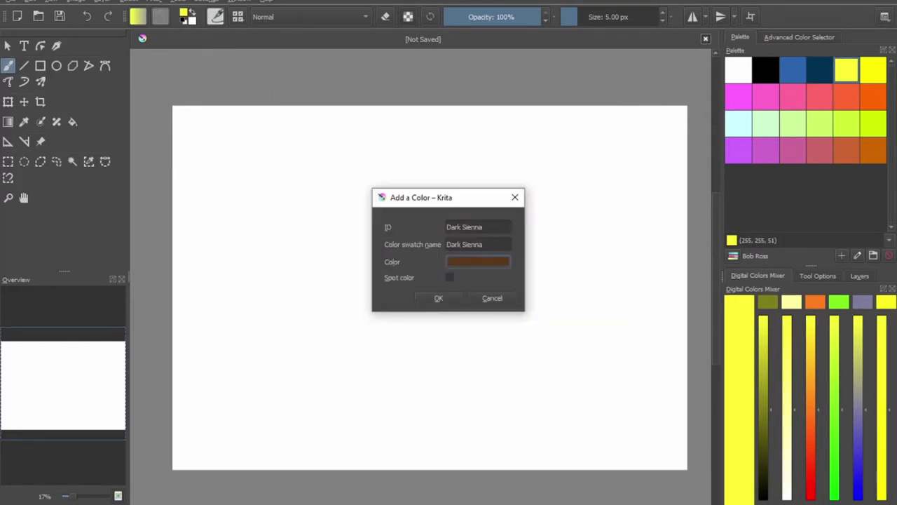
key(Return)
double_click(873, 70)
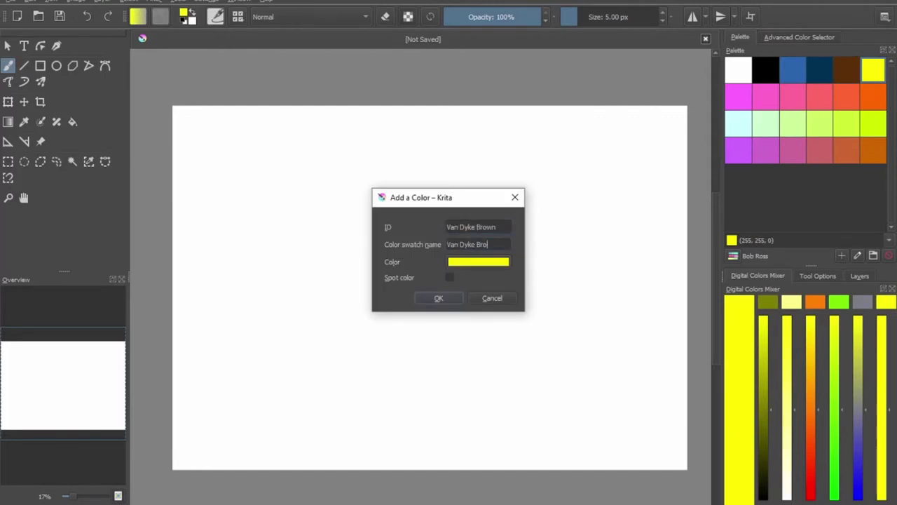
Step: Finish the Van Dyke Brown swatch with RGB 45, 26, 10
text(wn)
click(478, 262)
text(45)
key(Tab)
text(26)
key(Tab)
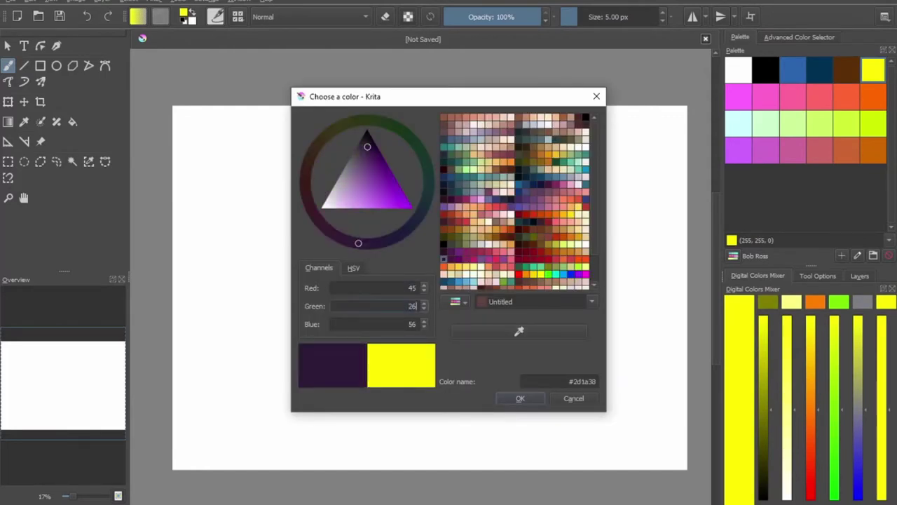
key(Tab)
text(10)
key(Return)
key(Return)
Step: Make the first row-two swatch Alizarin Crimson with red value 133
double_click(738, 96)
text(Alizarin Crimson)
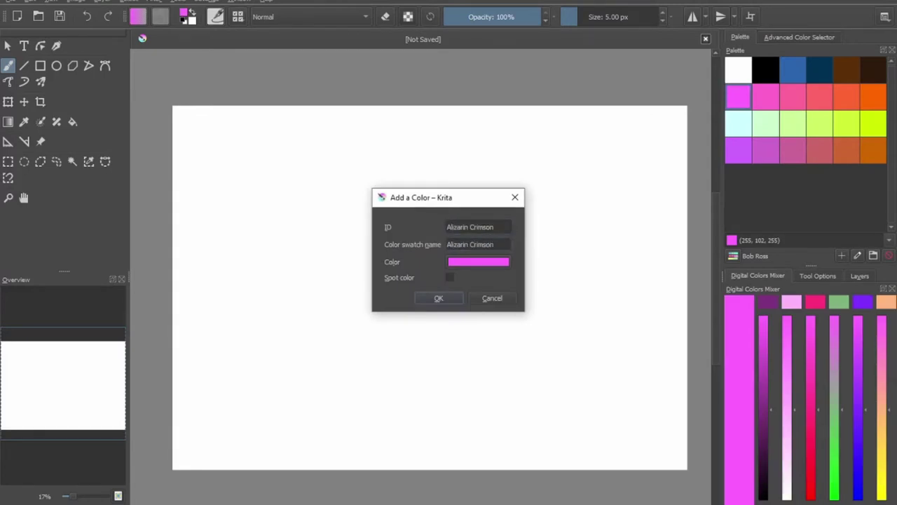
click(478, 261)
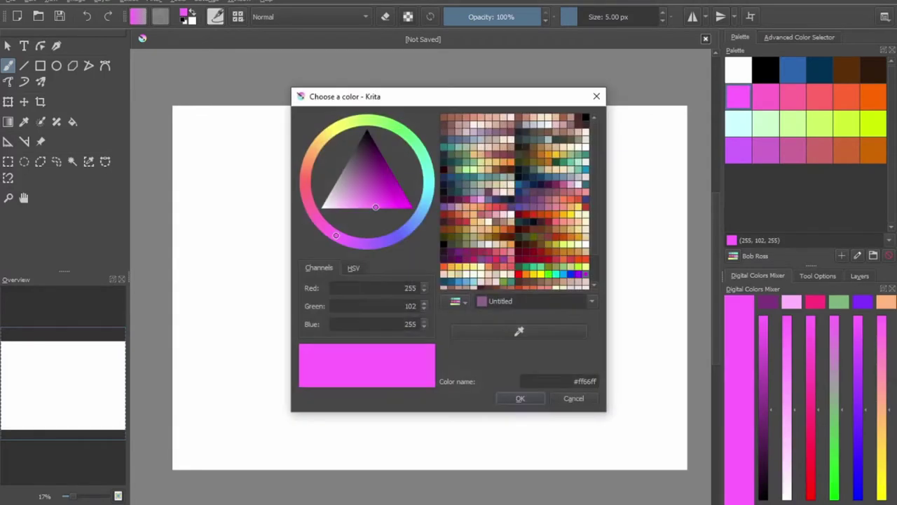
text(133)
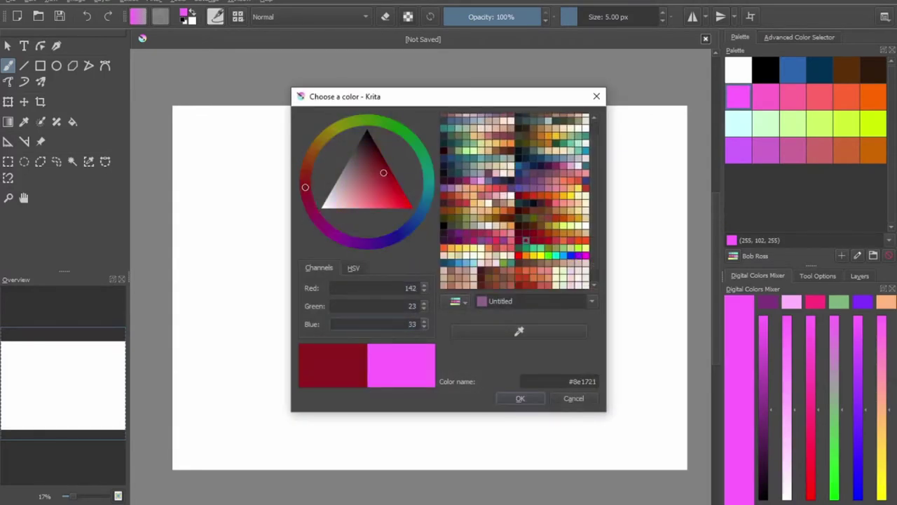
key(Return)
Step: Make the next swatch Sap Green with RGB 75, 104, 20
double_click(766, 96)
text(Sap Green)
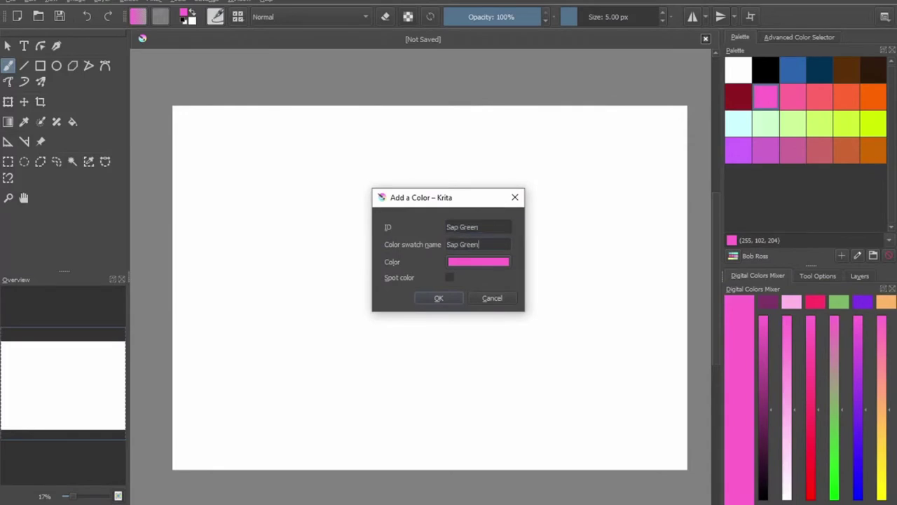
click(478, 261)
text(75)
key(Tab)
text(104)
key(Tab)
text(20)
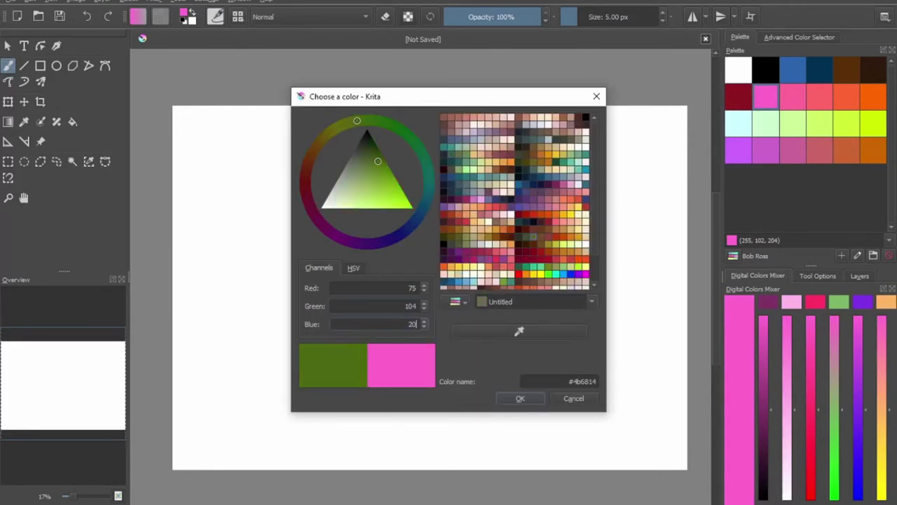
key(Return)
Step: Make the third row-two swatch Cadmium Yellow with RGB 248, 237, 0
double_click(793, 96)
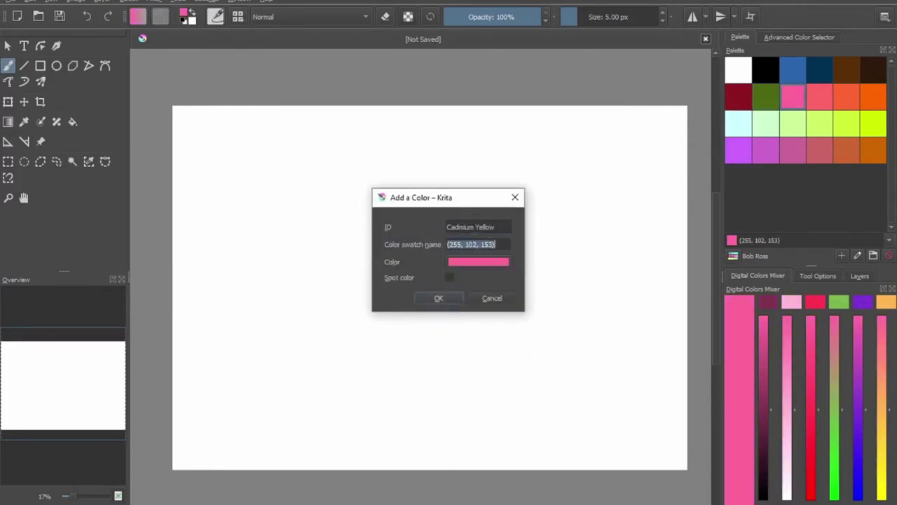
click(478, 262)
text(248)
key(Tab)
text(237)
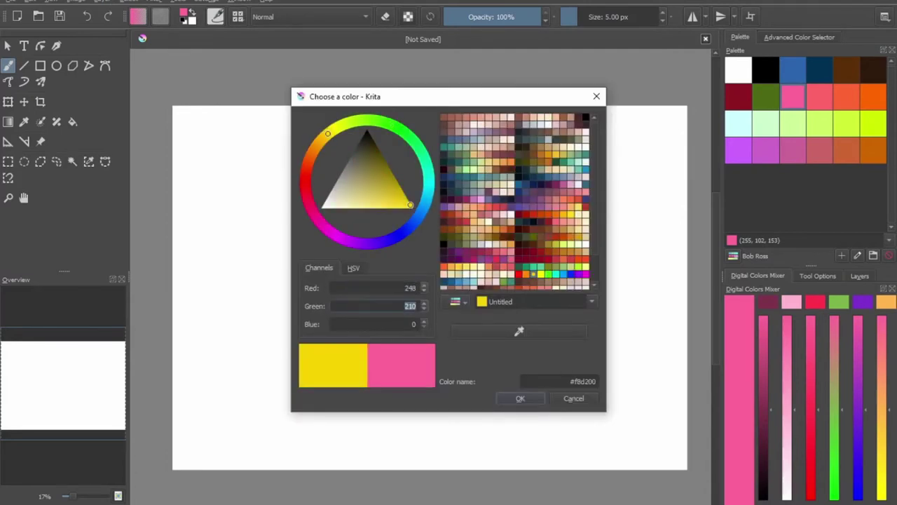
key(Tab)
text(0)
key(Return)
Step: Make the fourth row-two swatch a Yellow Ochre brown with values 178 and 140
double_click(819, 96)
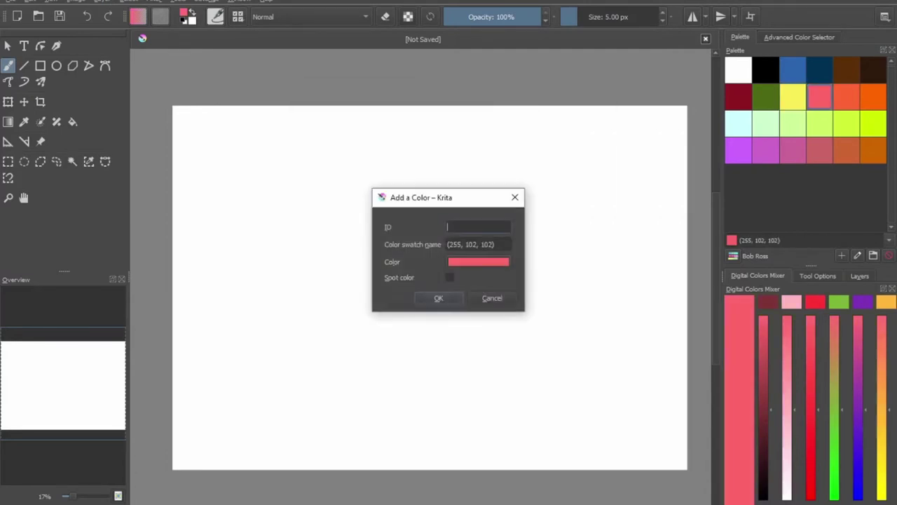
click(478, 261)
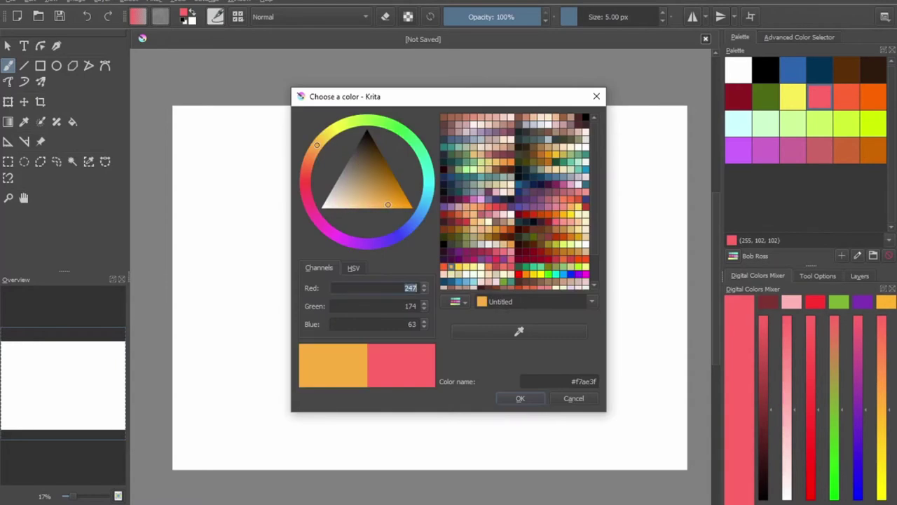
text(178140)
key(Return)
Step: Make the fifth row-two swatch Indian Yellow with values 230 and 186
double_click(846, 96)
text(Indian Yello)
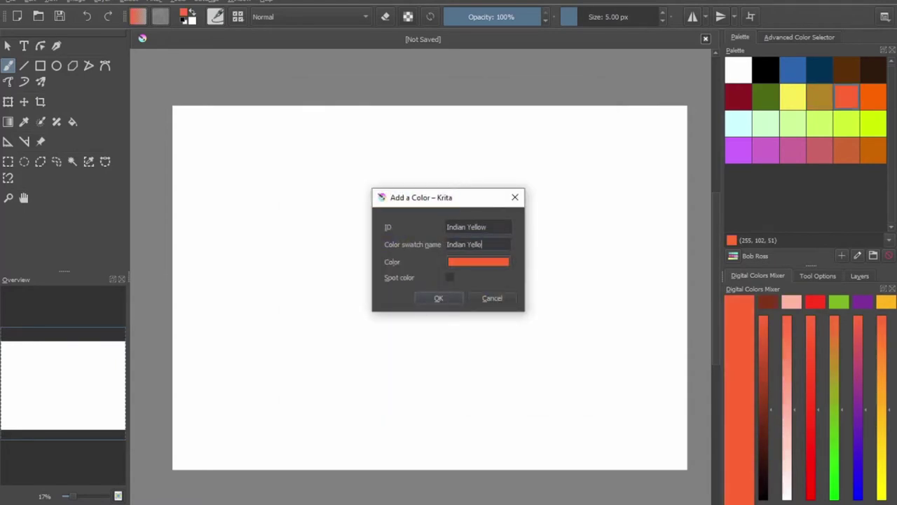
text(w)
click(478, 262)
text(230)
key(Tab)
text(186)
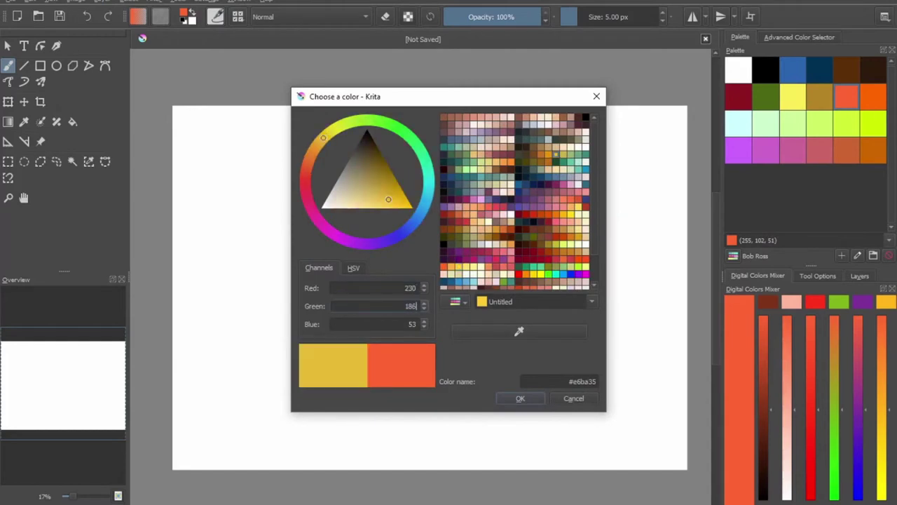
key(Return)
Step: Make the last row-two swatch Bright Red with red 192 and green 71
double_click(873, 96)
text(Bright Red)
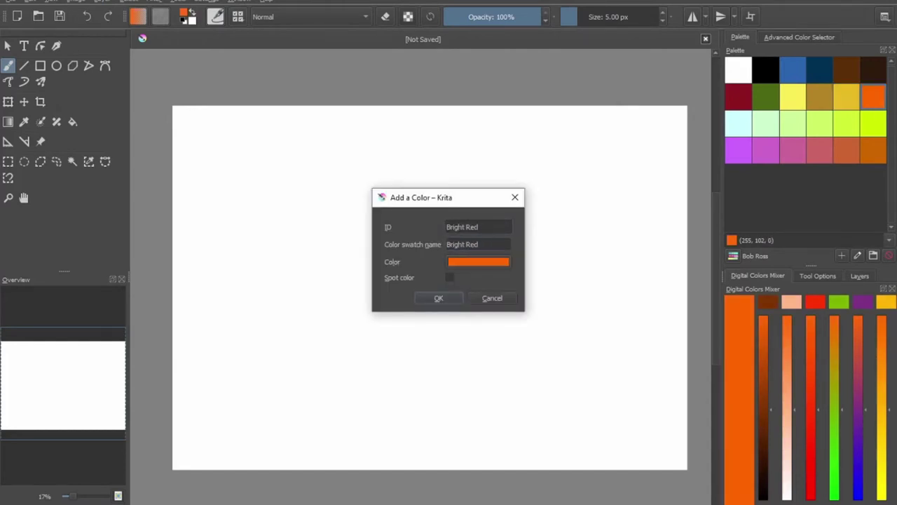
click(478, 262)
text(192)
key(Tab)
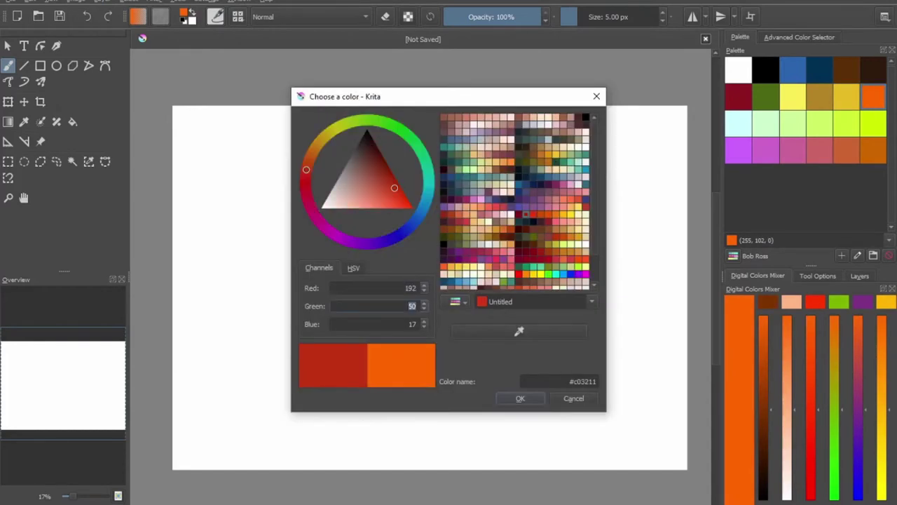
text(71)
key(Tab)
Step: Confirm the Bright Red colour and delete the four spare swatches from the palette
key(Return)
right_click(740, 123)
click(767, 140)
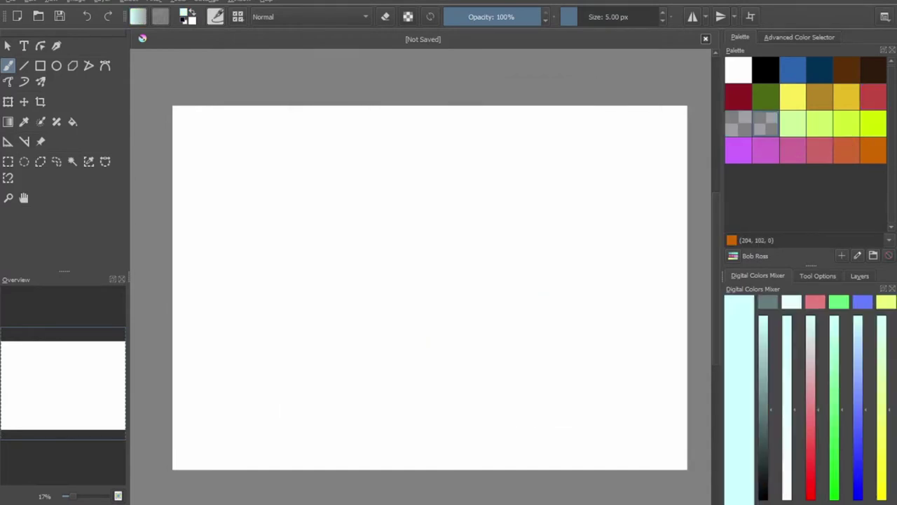
right_click(791, 120)
right_click(873, 124)
click(824, 169)
right_click(793, 150)
click(823, 169)
right_click(738, 149)
click(771, 169)
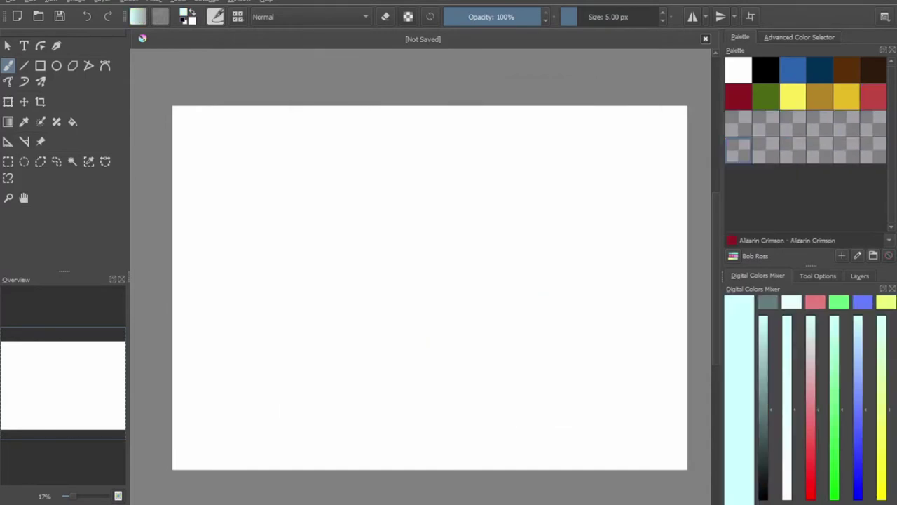
Step: Export the Bob Ross palette to a file
click(755, 256)
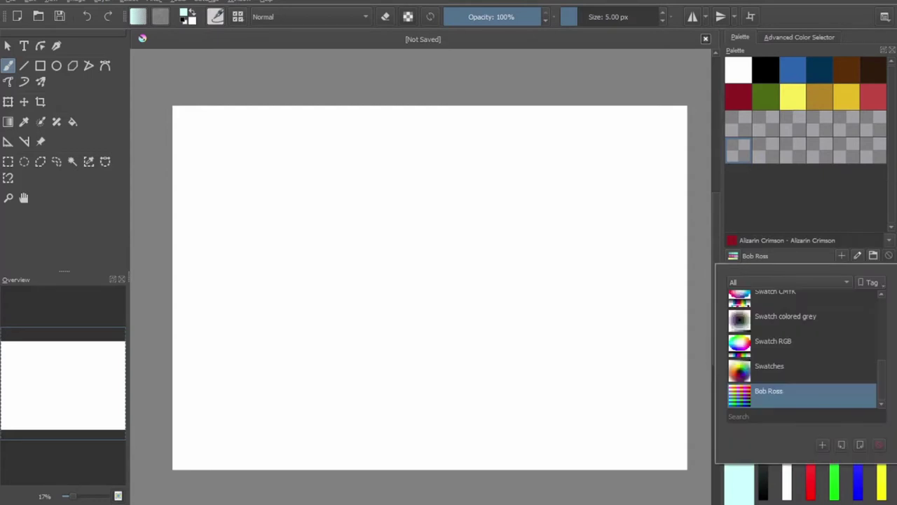
click(798, 459)
key(Return)
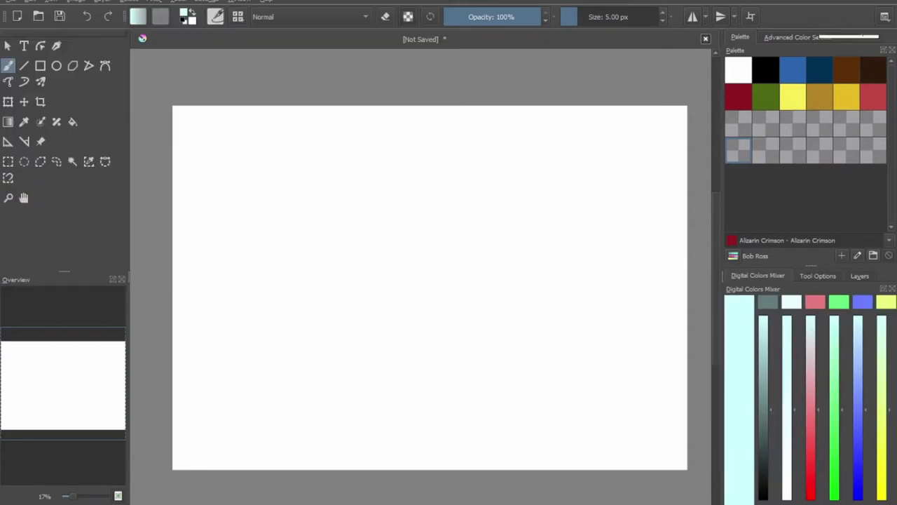
Step: Switch Krita to the Bob Ross workspace
click(886, 16)
scroll(806, 126, down, 1)
scroll(806, 127, down, 2)
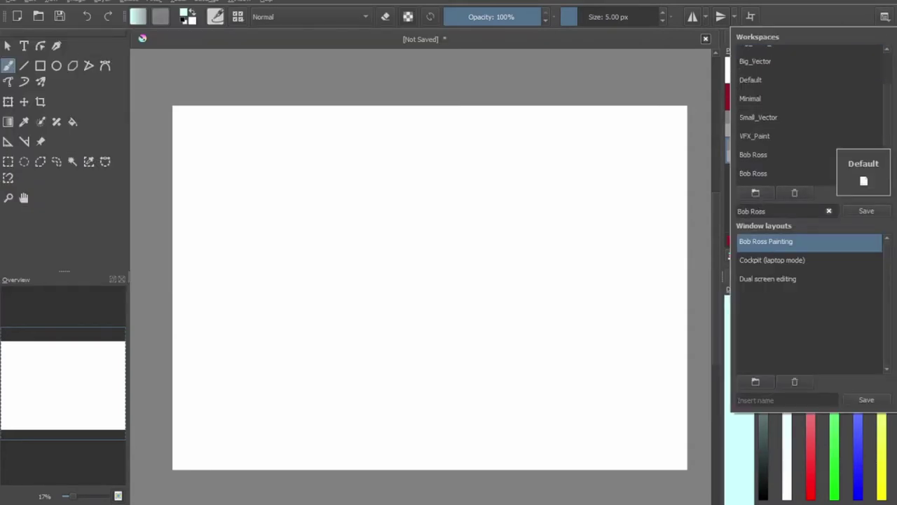
click(754, 173)
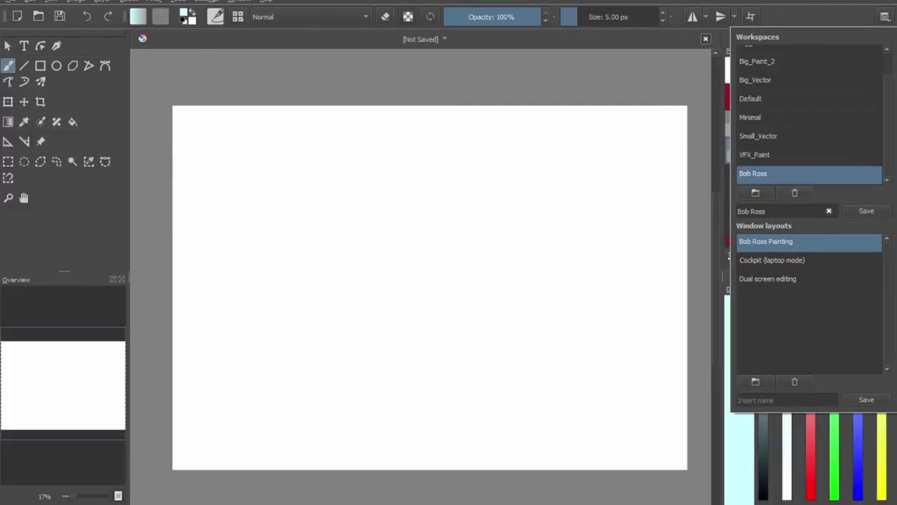
right_click(400, 260)
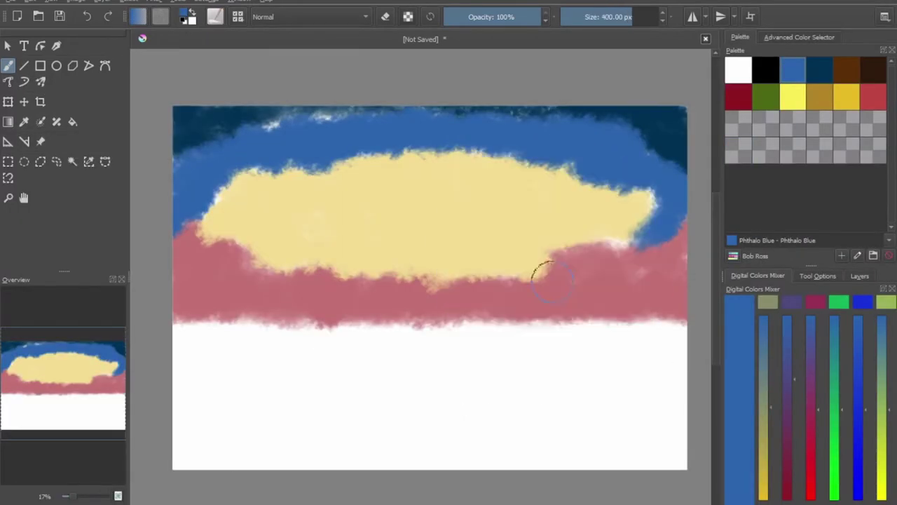
Step: Blend pink into yellow on the right, then blue, pink and yellow down the left
drag(549, 228, 467, 276)
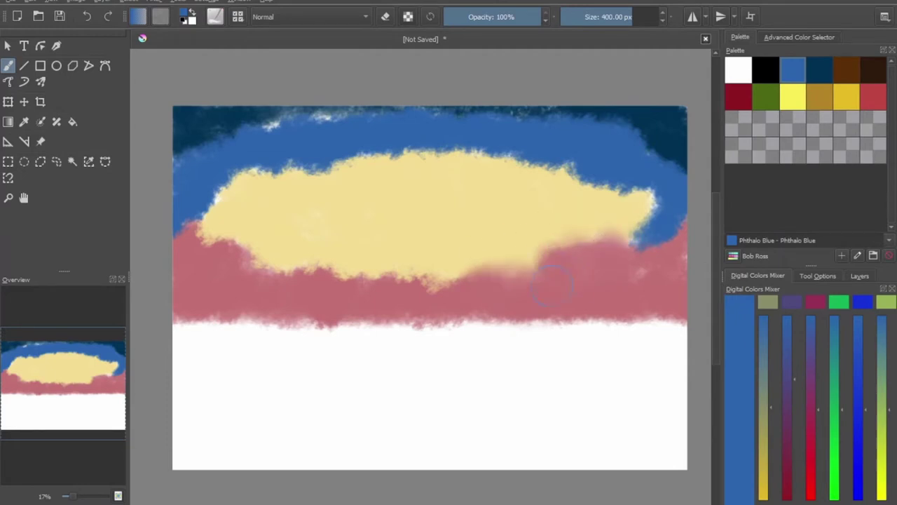
mouse_move(600, 212)
mouse_down()
mouse_move(510, 288)
mouse_move(362, 245)
mouse_move(489, 250)
mouse_move(400, 241)
mouse_move(595, 221)
mouse_move(645, 267)
mouse_move(660, 181)
mouse_move(641, 190)
mouse_up()
mouse_move(203, 210)
mouse_down()
mouse_move(297, 280)
mouse_move(426, 270)
mouse_move(260, 248)
mouse_up()
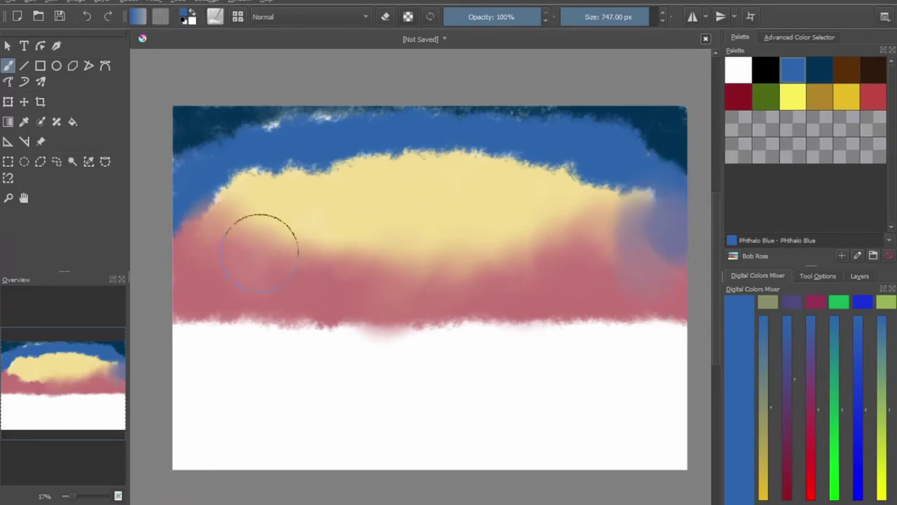
mouse_move(203, 211)
mouse_down()
mouse_move(210, 291)
mouse_move(236, 150)
mouse_move(206, 201)
mouse_move(236, 157)
mouse_move(242, 174)
mouse_move(371, 214)
mouse_move(525, 144)
mouse_move(626, 171)
mouse_move(458, 187)
mouse_move(637, 190)
mouse_move(523, 206)
mouse_move(646, 136)
mouse_move(627, 120)
mouse_move(429, 149)
mouse_move(666, 116)
mouse_move(561, 140)
mouse_move(400, 96)
mouse_move(276, 96)
mouse_move(250, 112)
mouse_move(661, 130)
mouse_move(449, 110)
mouse_up()
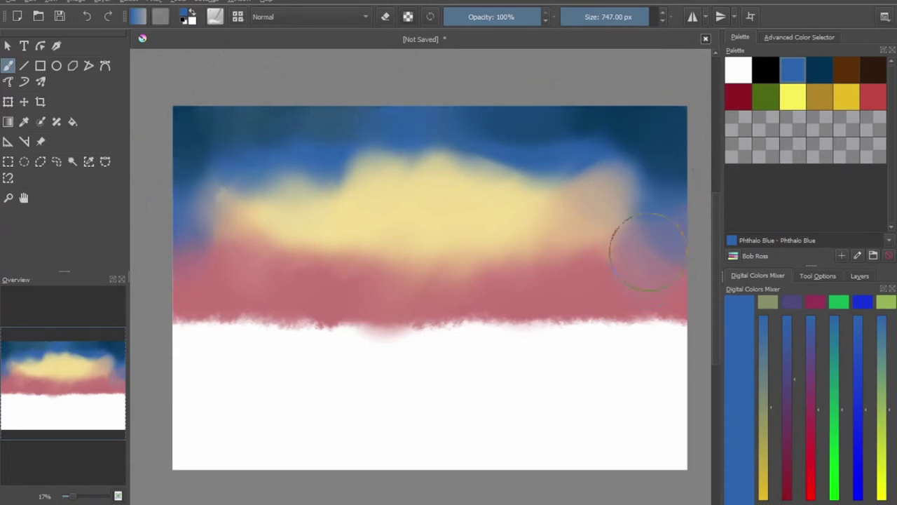
Step: Save the painting as Bob Ross_2.kra and pick Midnight Black as the paint colour
key(ctrl+s)
text(Bob)
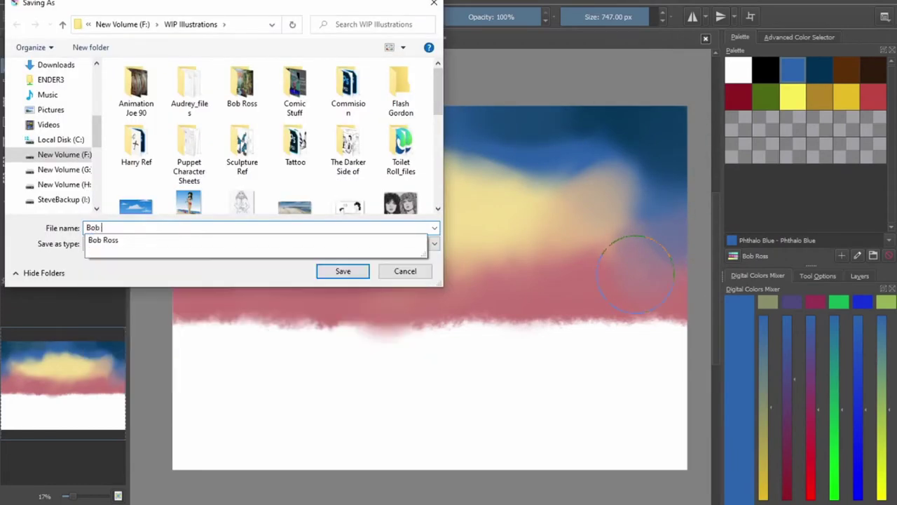
text( Ross_1)
key(Return)
click(765, 69)
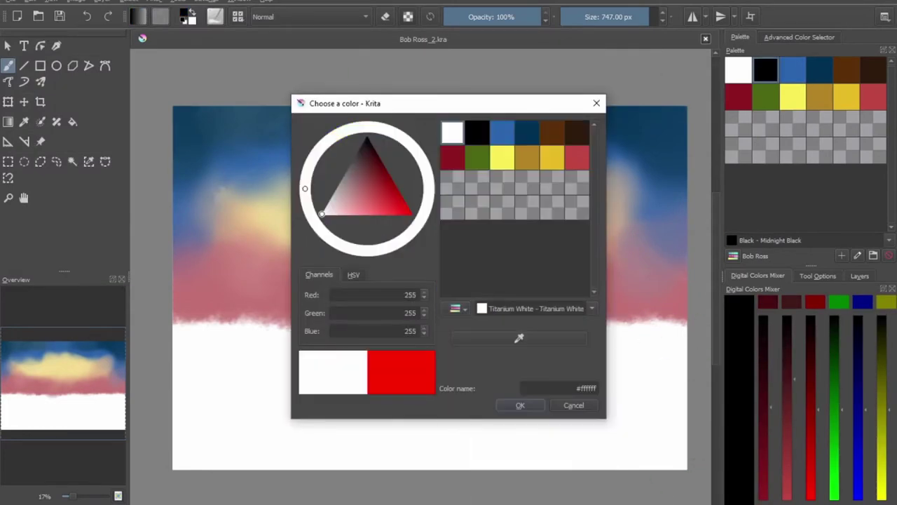
key(Return)
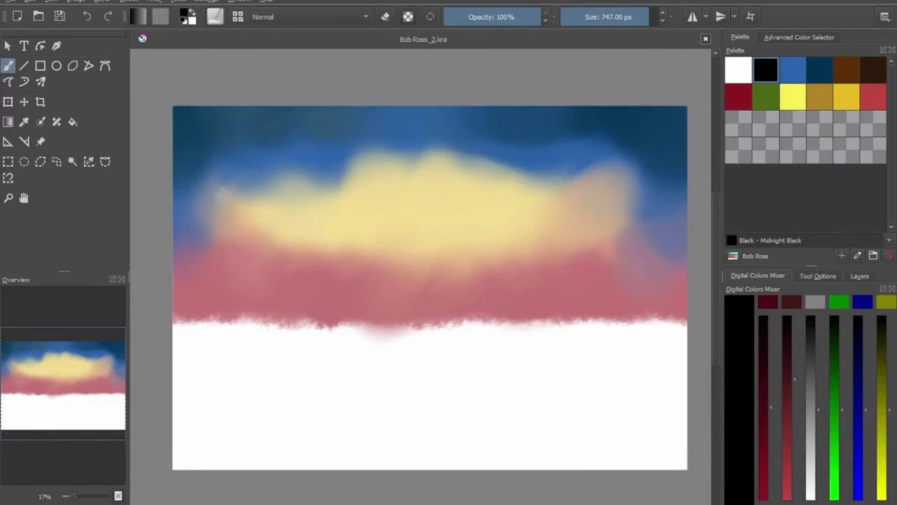
Step: Paint dark maroon cloud masses over the pink band and on the left of the sky
click(873, 69)
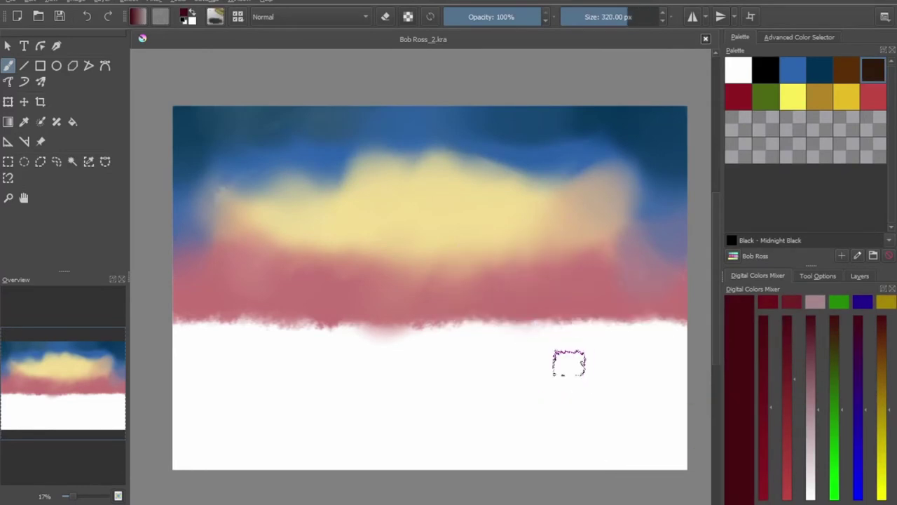
mouse_move(540, 246)
mouse_down()
mouse_move(554, 277)
mouse_move(323, 349)
mouse_up()
key(plus)
key(plus)
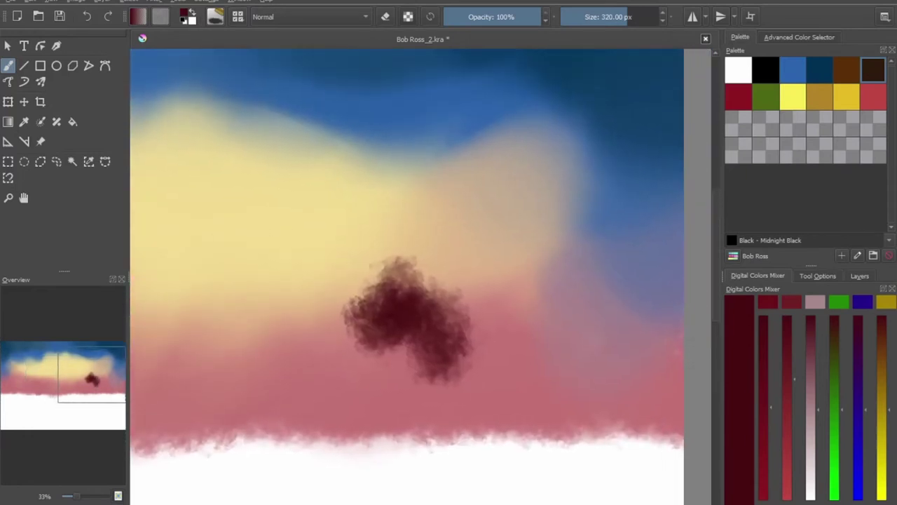
mouse_move(413, 266)
mouse_down()
mouse_move(491, 300)
mouse_move(425, 297)
mouse_move(613, 189)
mouse_move(661, 220)
mouse_up()
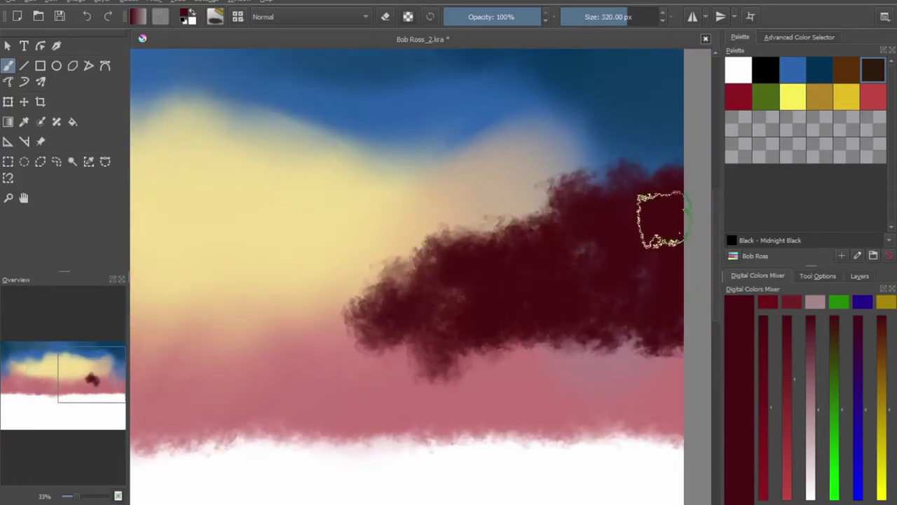
key(minus)
mouse_move(294, 324)
mouse_down()
mouse_move(304, 316)
mouse_move(240, 227)
mouse_move(184, 237)
mouse_move(166, 303)
mouse_up()
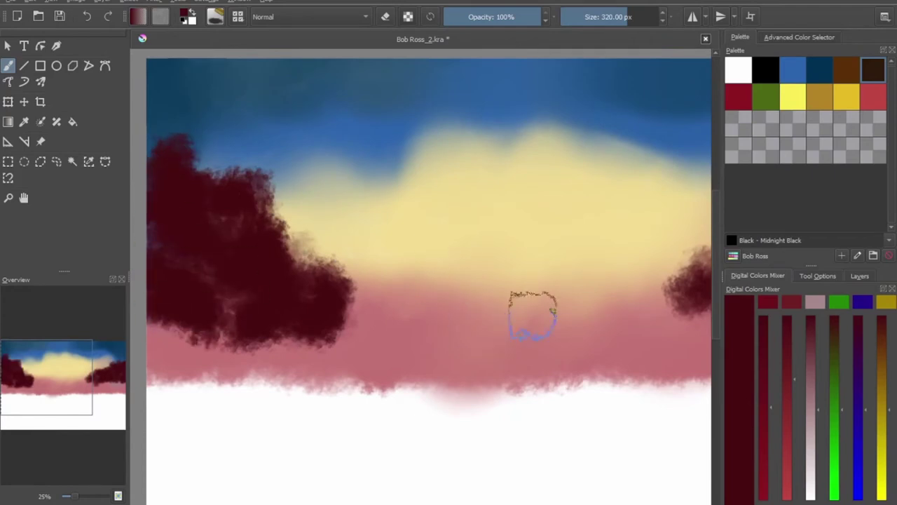
key([)
key([)
key([)
Step: Add a long cloud across the yellow glow, a thin wisp below, and a top-right cloud
mouse_move(621, 228)
mouse_down()
mouse_move(540, 203)
mouse_move(530, 173)
mouse_move(472, 197)
mouse_move(410, 172)
mouse_move(270, 203)
mouse_up()
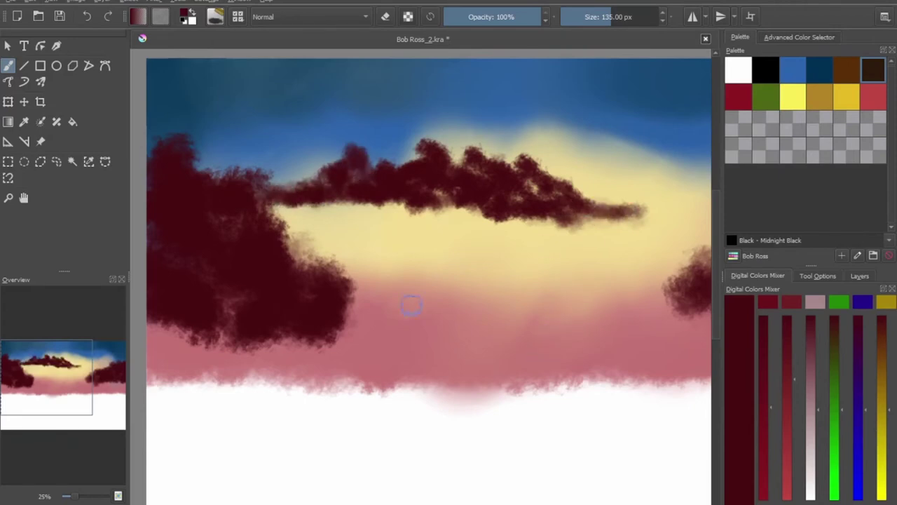
mouse_move(639, 282)
mouse_down()
mouse_move(460, 276)
mouse_move(494, 339)
mouse_up()
drag(666, 210, 683, 204)
drag(647, 281, 509, 270)
mouse_move(641, 116)
mouse_down()
mouse_move(645, 131)
mouse_move(510, 160)
mouse_move(354, 178)
mouse_move(570, 144)
mouse_move(637, 100)
mouse_up()
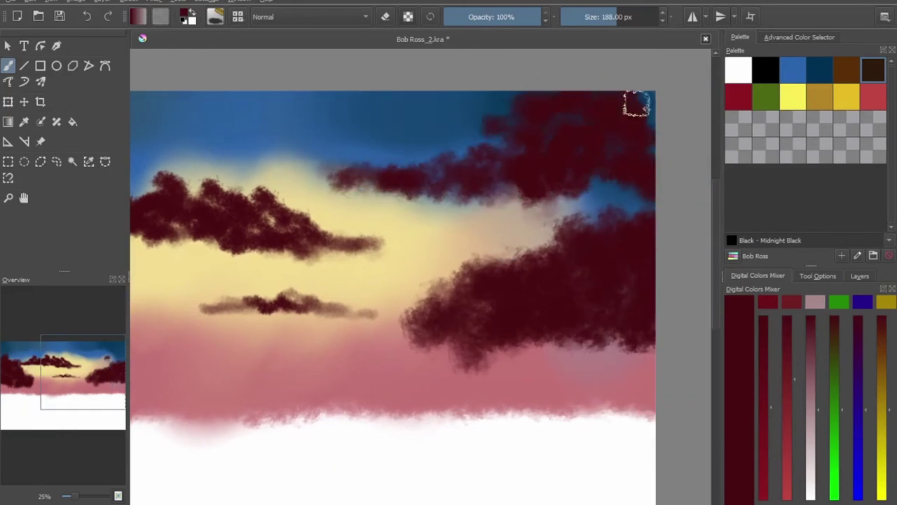
right_click(492, 270)
mouse_move(525, 144)
mouse_down()
mouse_move(491, 147)
mouse_move(480, 131)
mouse_move(566, 142)
mouse_move(516, 131)
mouse_move(446, 157)
mouse_up()
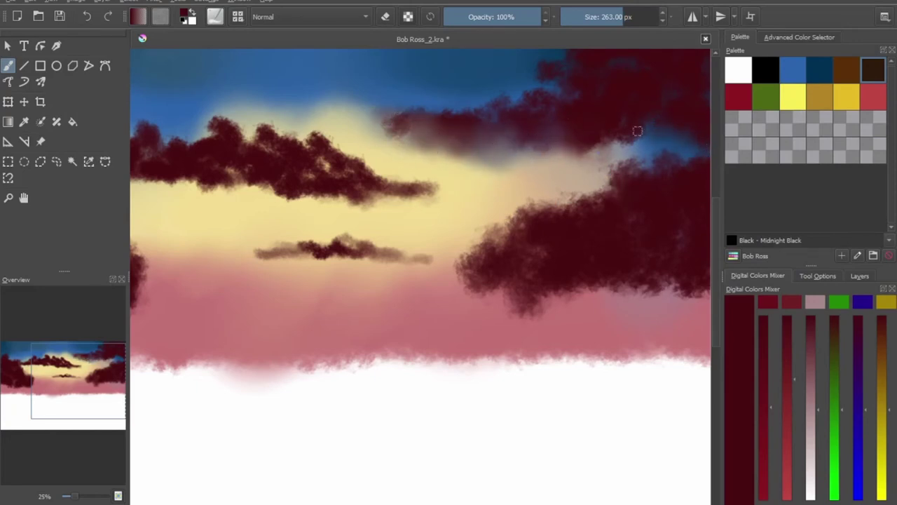
drag(690, 298, 556, 280)
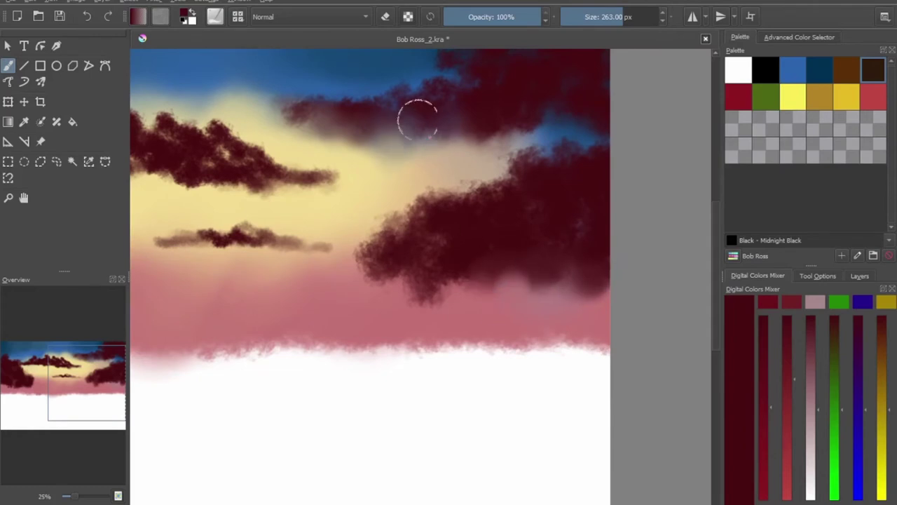
drag(405, 311, 426, 279)
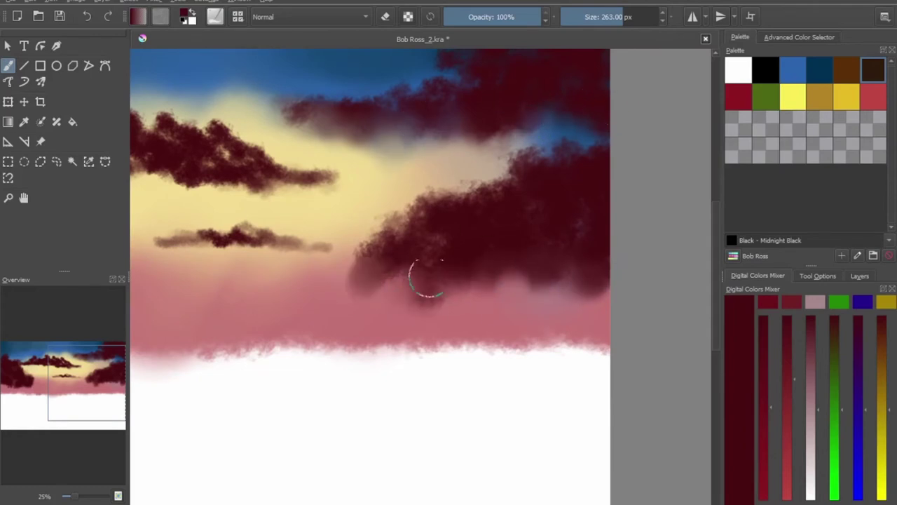
Step: With a smaller blender brush, blend the central and left maroon cloud undersides into the pink
scroll(550, 217, left, 5)
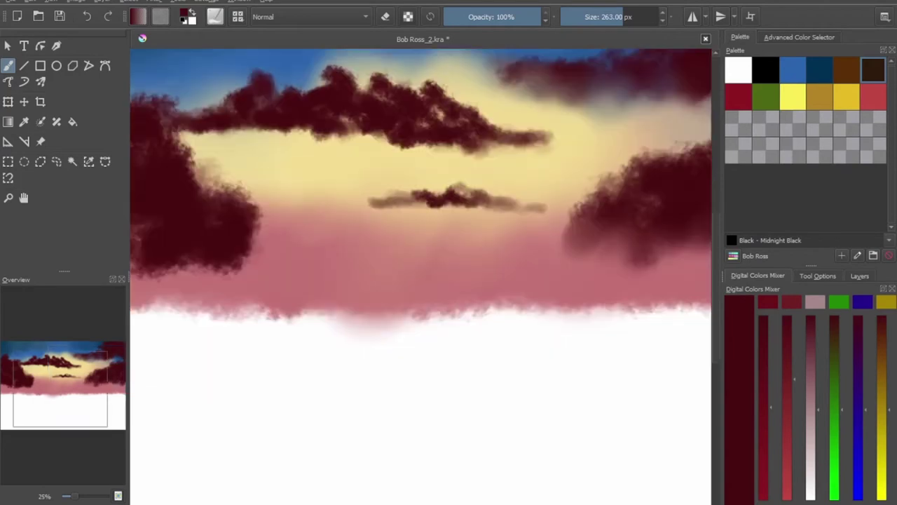
key(bracketleft)
key(bracketleft)
key(bracketleft)
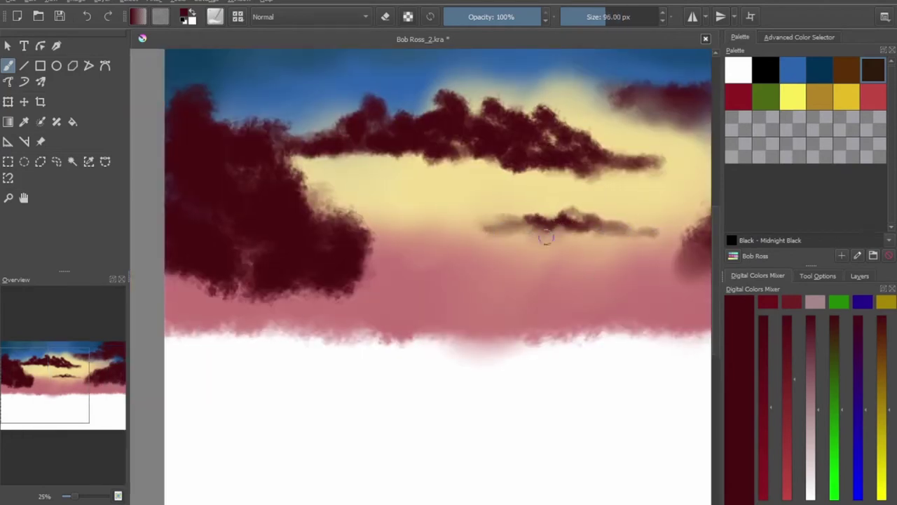
mouse_move(595, 175)
mouse_down()
mouse_move(517, 175)
mouse_move(504, 150)
mouse_up()
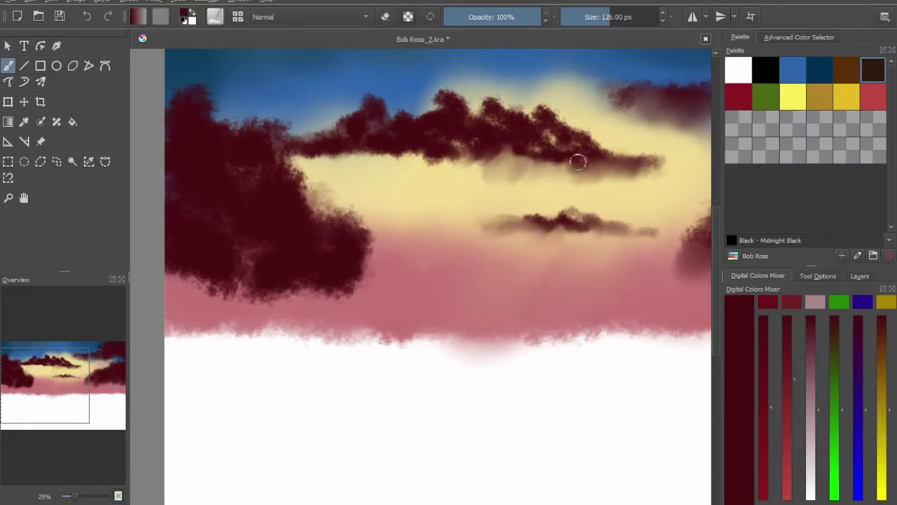
mouse_move(337, 146)
mouse_down()
mouse_move(425, 142)
mouse_move(423, 156)
mouse_move(356, 170)
mouse_up()
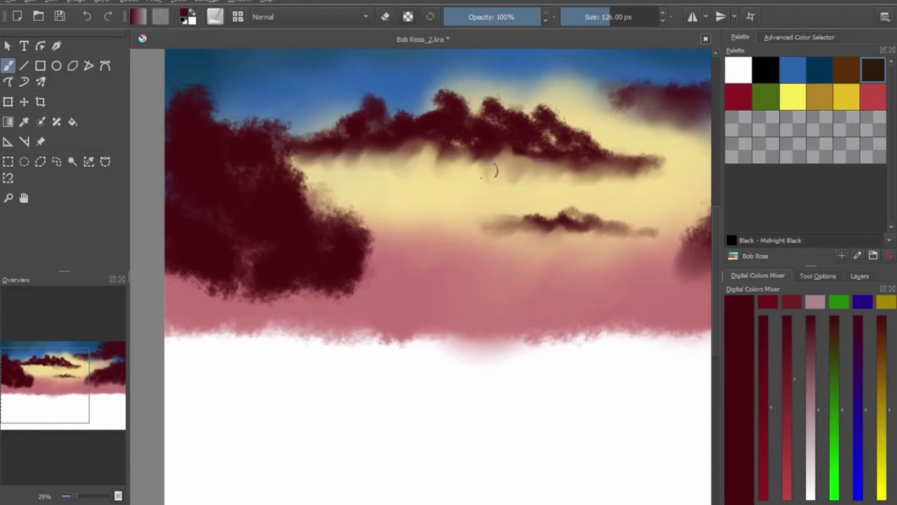
drag(440, 257, 586, 176)
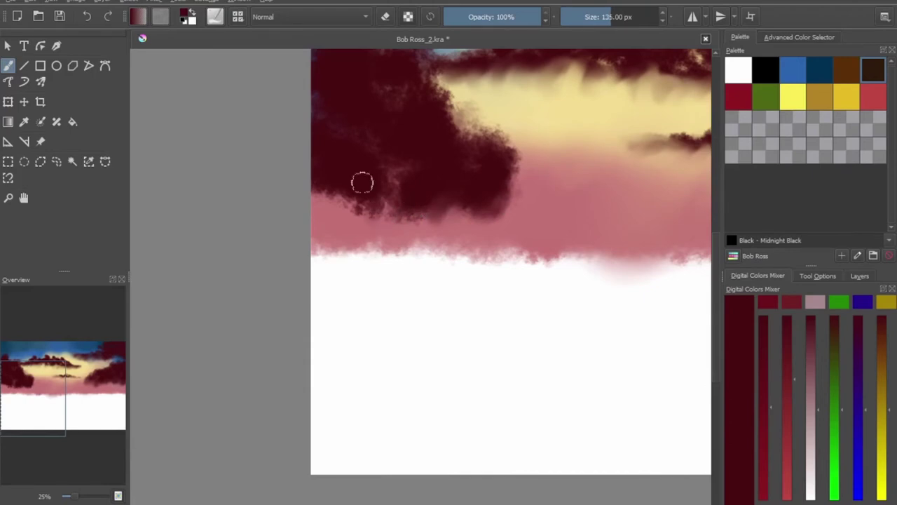
mouse_move(362, 183)
mouse_down()
mouse_move(316, 184)
mouse_move(413, 186)
mouse_move(432, 213)
mouse_up()
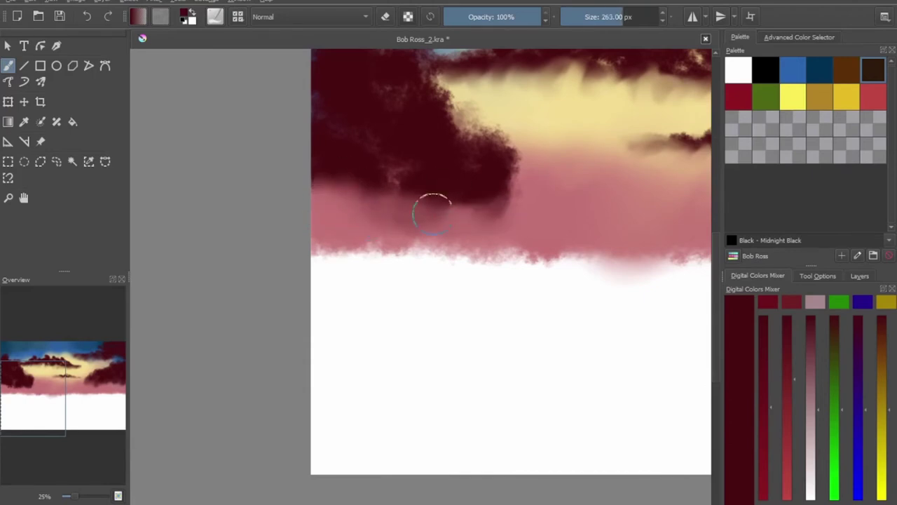
scroll(421, 279, down, 2)
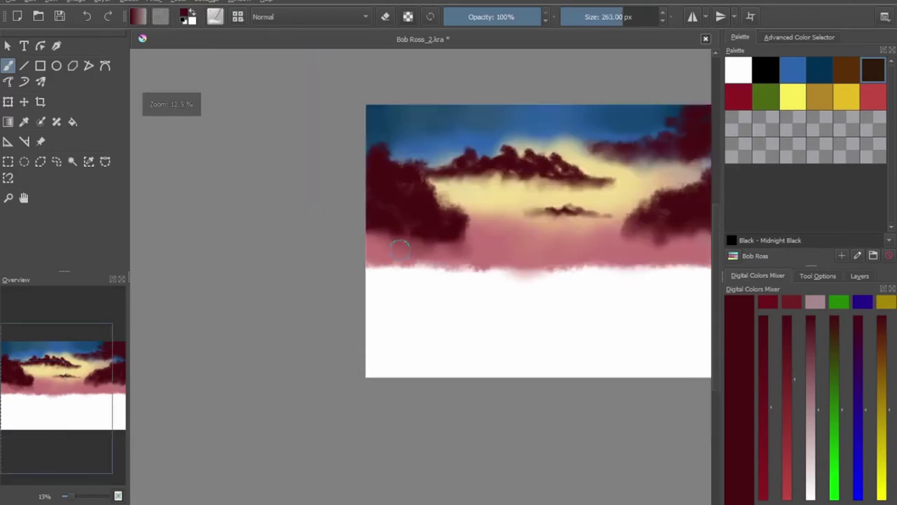
scroll(457, 341, up, 1)
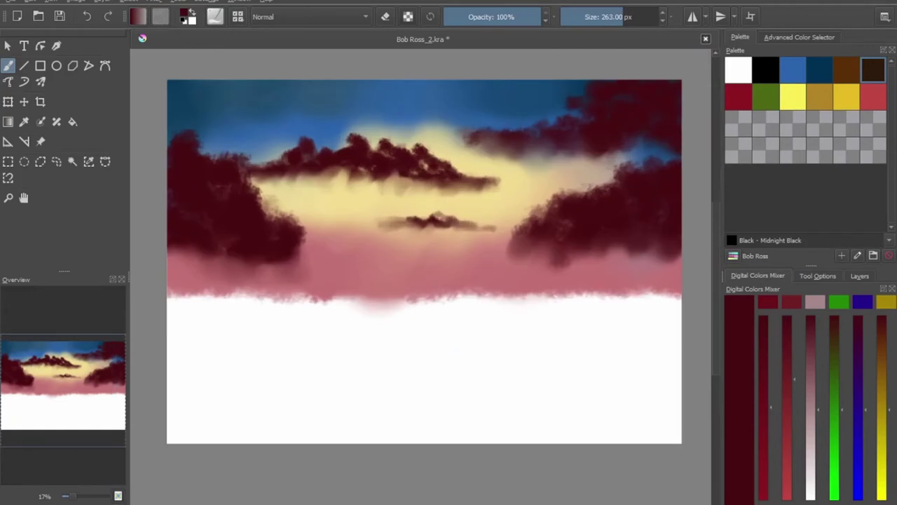
Step: Paint light-pink highlights along the tops and edges of the right, middle and left clouds
right_click(511, 210)
click(673, 165)
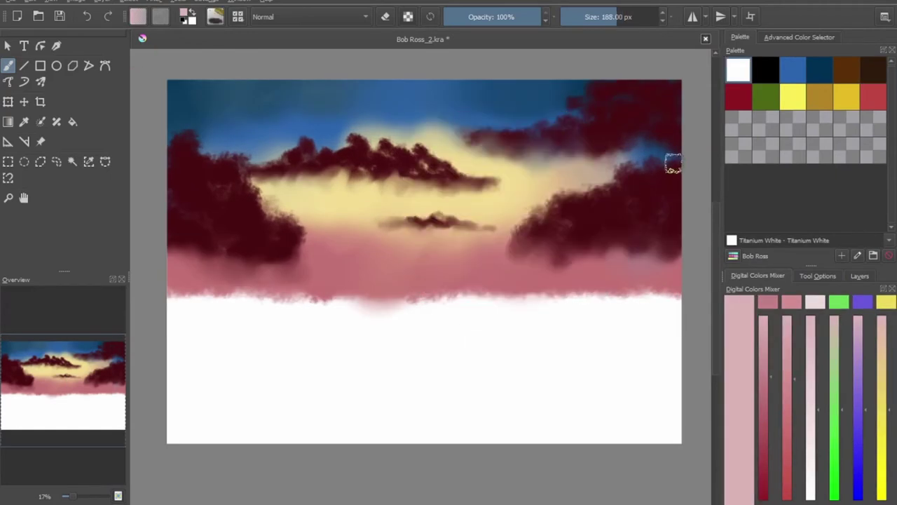
drag(672, 165, 540, 210)
drag(651, 202, 631, 207)
mouse_move(627, 98)
mouse_down()
mouse_move(553, 129)
mouse_move(491, 130)
mouse_up()
click(650, 95)
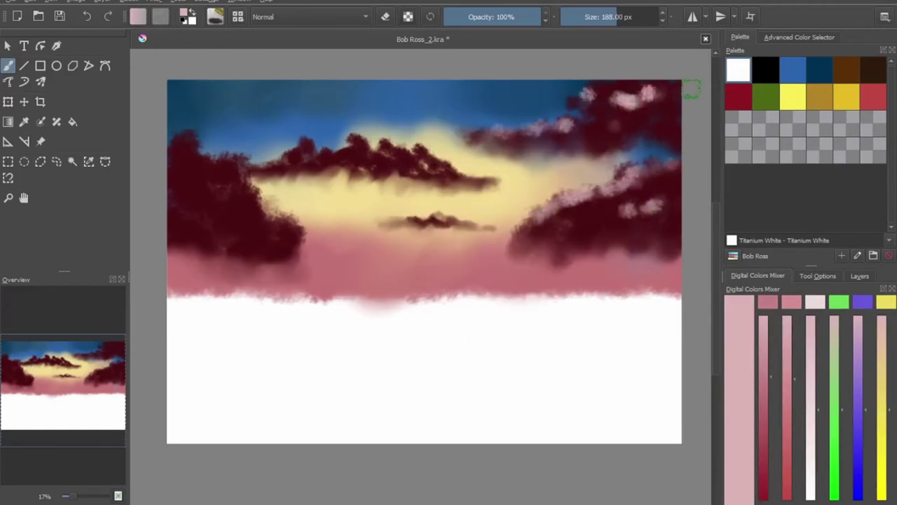
mouse_move(448, 169)
mouse_down()
mouse_move(390, 157)
mouse_move(295, 161)
mouse_up()
mouse_move(288, 239)
mouse_down()
mouse_move(220, 164)
mouse_move(175, 140)
mouse_up()
mouse_move(232, 213)
mouse_down()
mouse_move(200, 203)
mouse_move(181, 208)
mouse_up()
mouse_move(669, 122)
mouse_down()
mouse_move(673, 91)
mouse_move(657, 116)
mouse_up()
Step: With a larger brush, blend the pink highlights into the maroon clouds
key(bracketright)
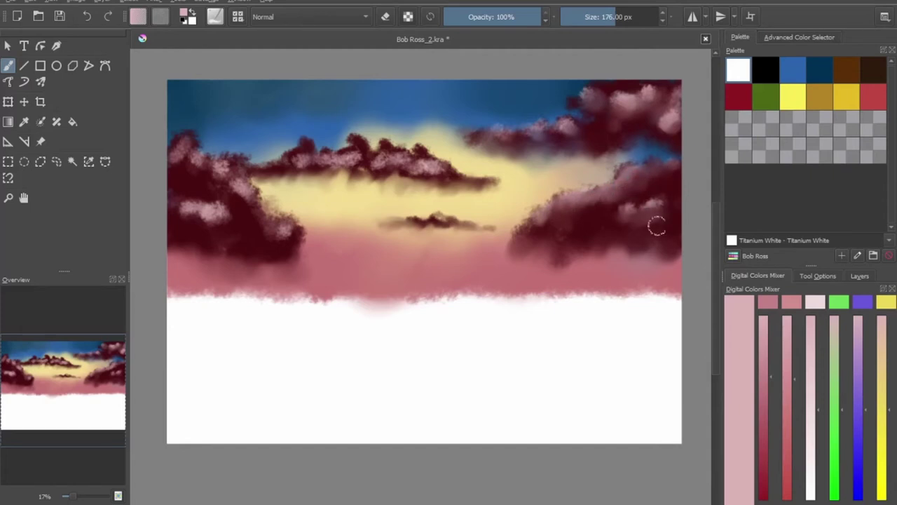
drag(673, 129, 650, 105)
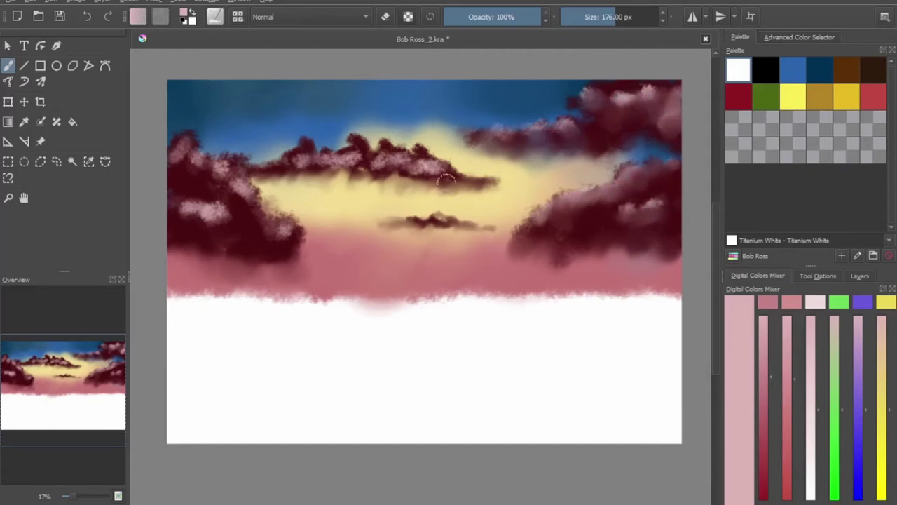
drag(447, 181, 311, 163)
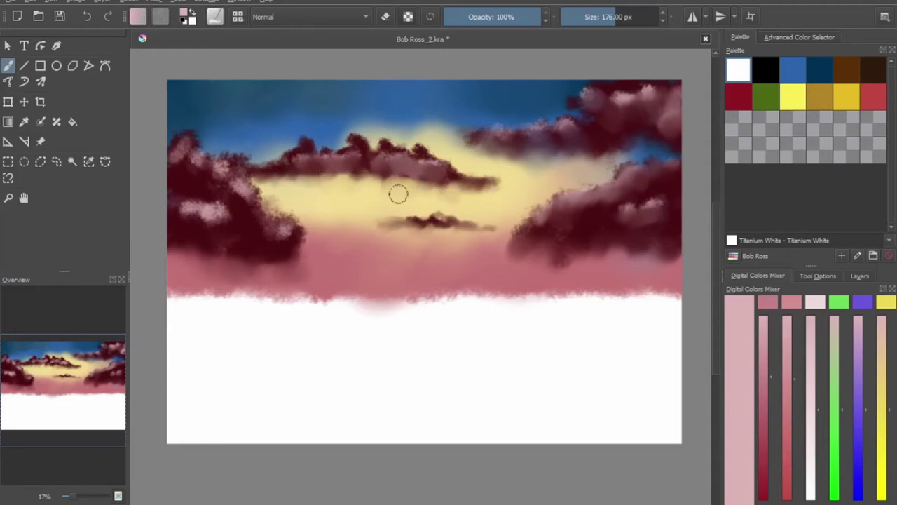
drag(281, 242, 220, 226)
drag(224, 177, 188, 175)
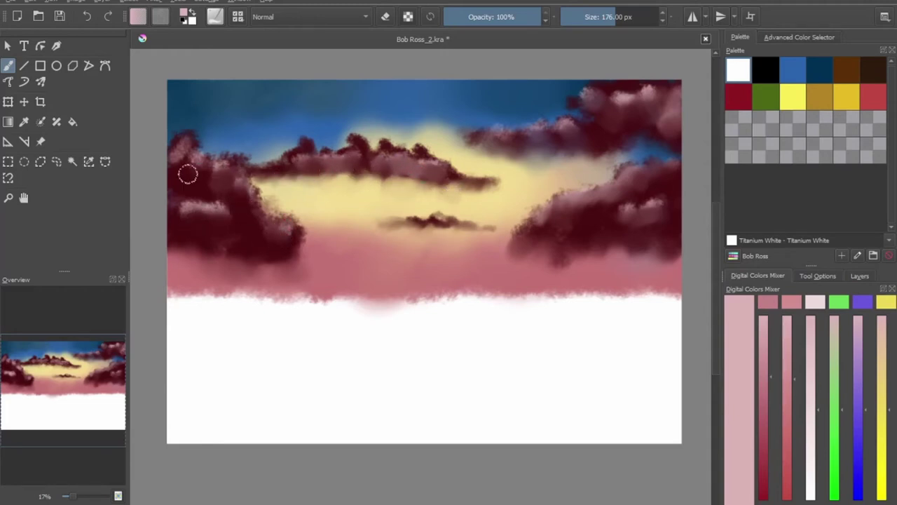
key(bracketright)
key(bracketright)
key(bracketright)
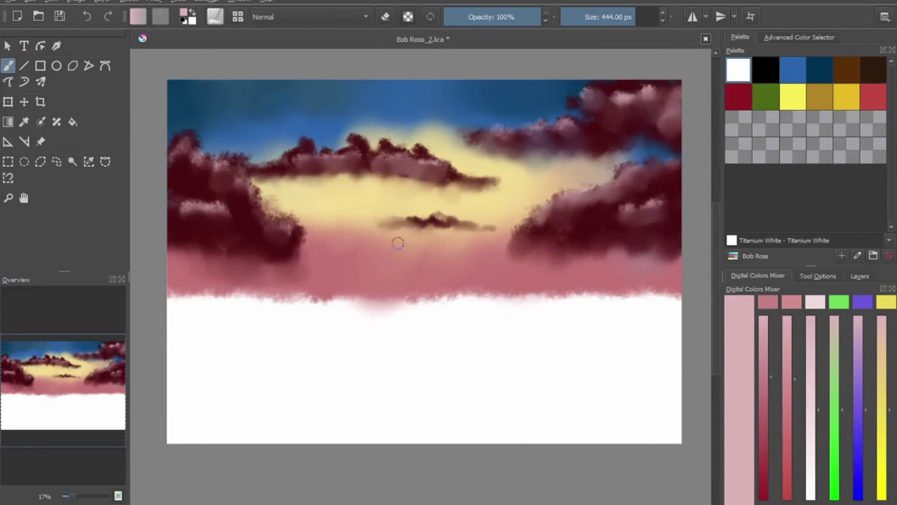
Step: Add a new layer above Clouds and name it Water
click(859, 275)
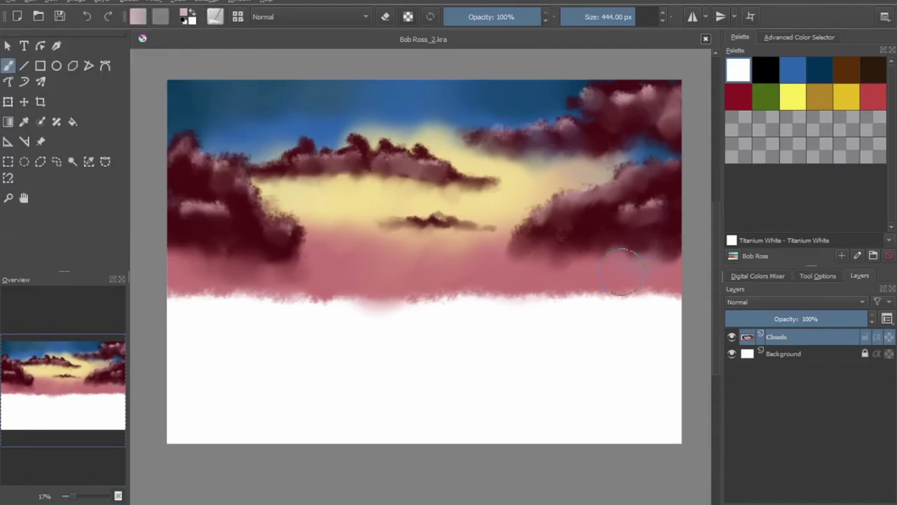
key(Insert)
double_click(771, 337)
text(Lake)
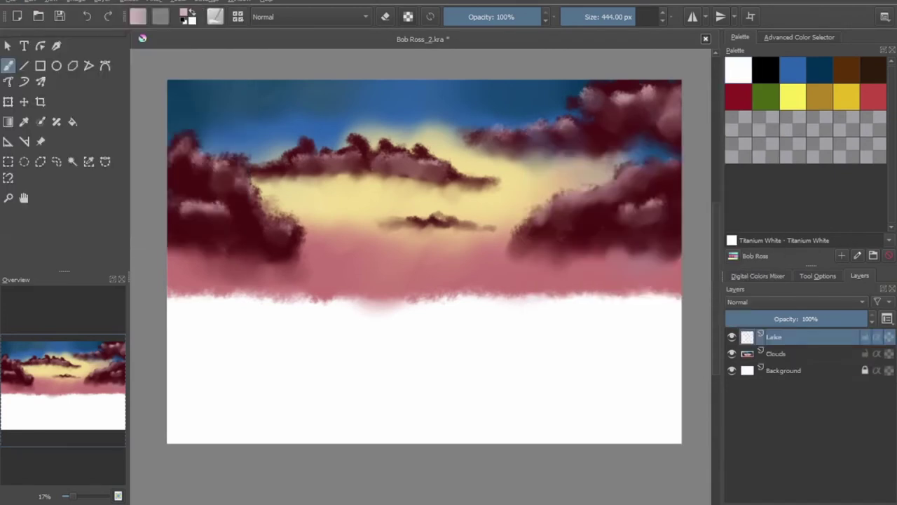
text(W)
key(Return)
Step: Pick Prussian blue from the Bob Ross palette as the painting colour
click(757, 275)
click(738, 69)
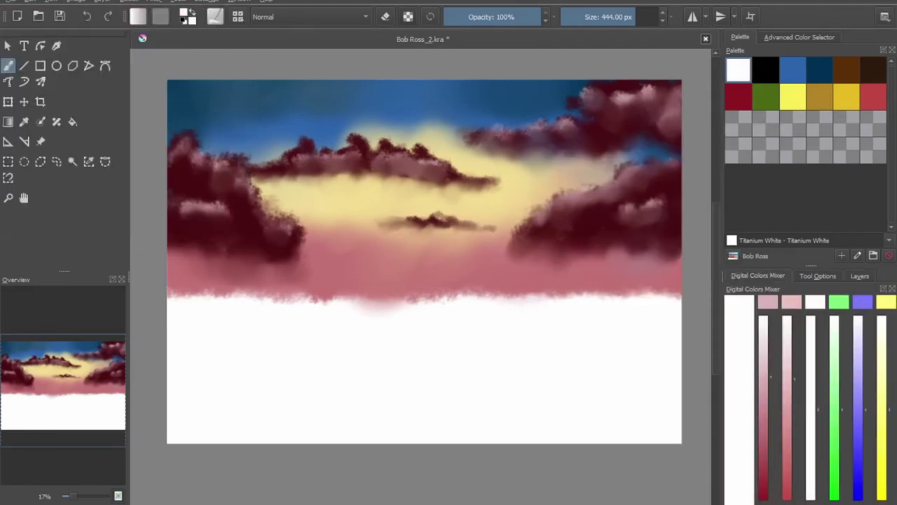
click(767, 302)
scroll(526, 400, down, 3)
click(491, 444)
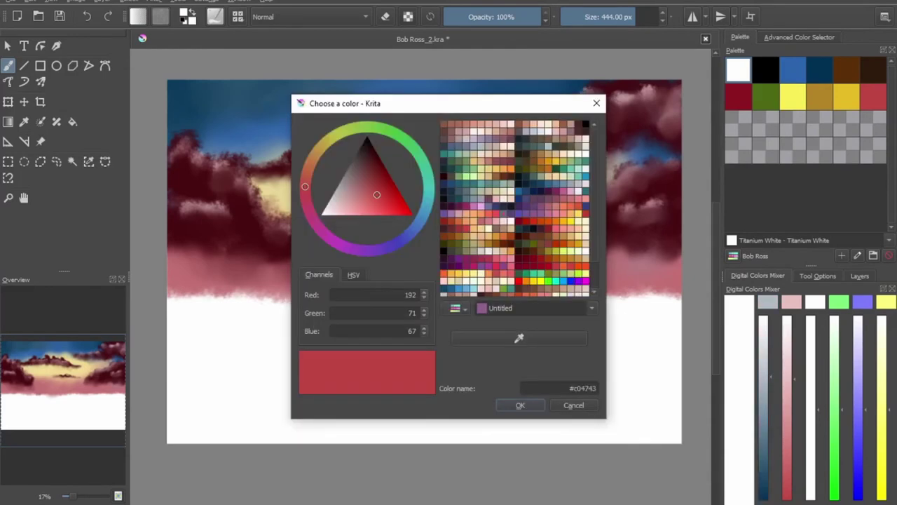
click(452, 157)
key(Return)
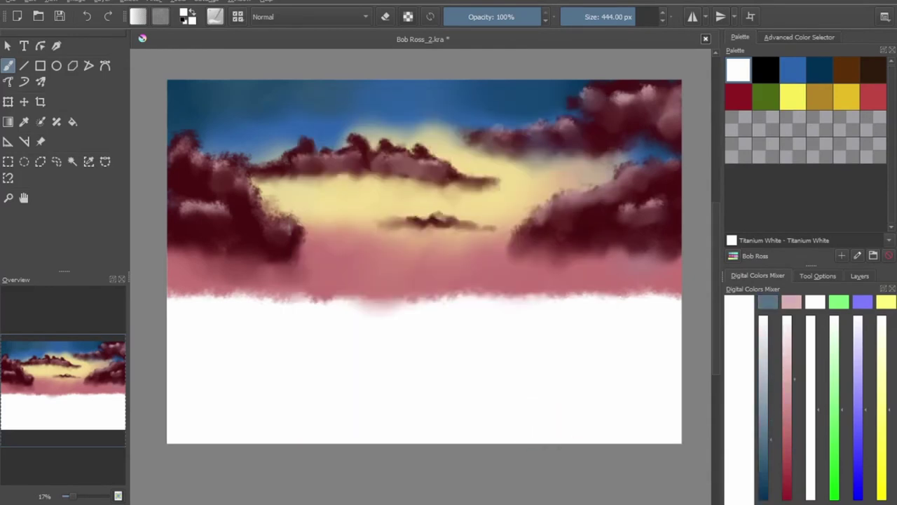
click(819, 68)
right_click(579, 350)
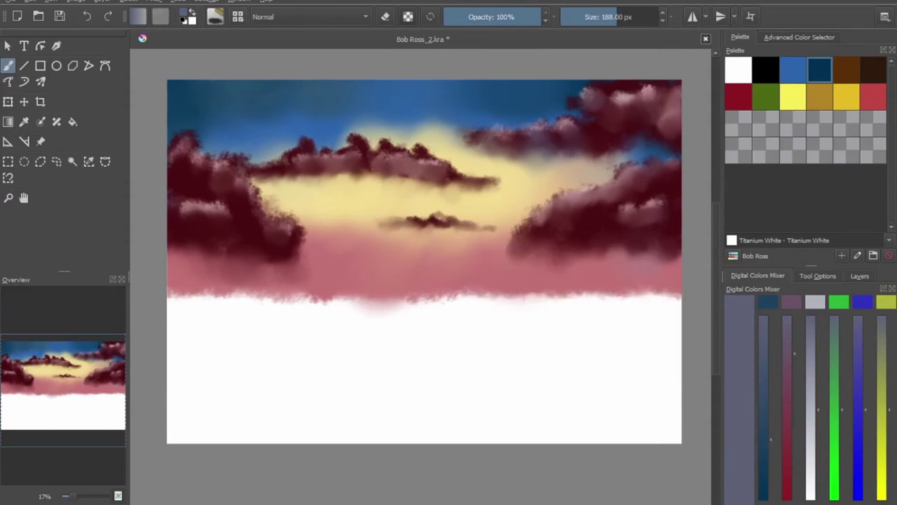
Step: Paint grey-blue water across the lower canvas, leaving a white reflection streak down the centre
mouse_move(150, 321)
mouse_down()
mouse_move(331, 385)
mouse_move(150, 380)
mouse_move(229, 337)
mouse_up()
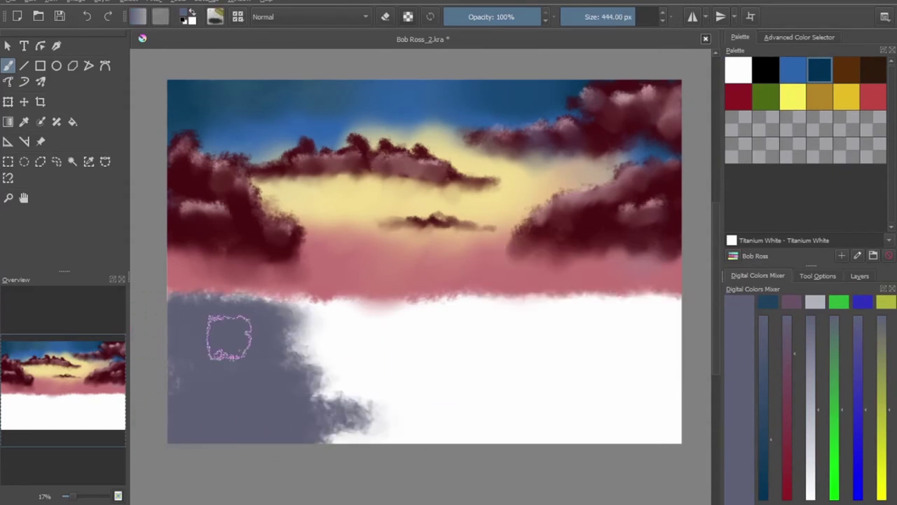
mouse_move(693, 308)
mouse_down()
mouse_move(531, 327)
mouse_move(681, 431)
mouse_move(660, 344)
mouse_move(450, 442)
mouse_up()
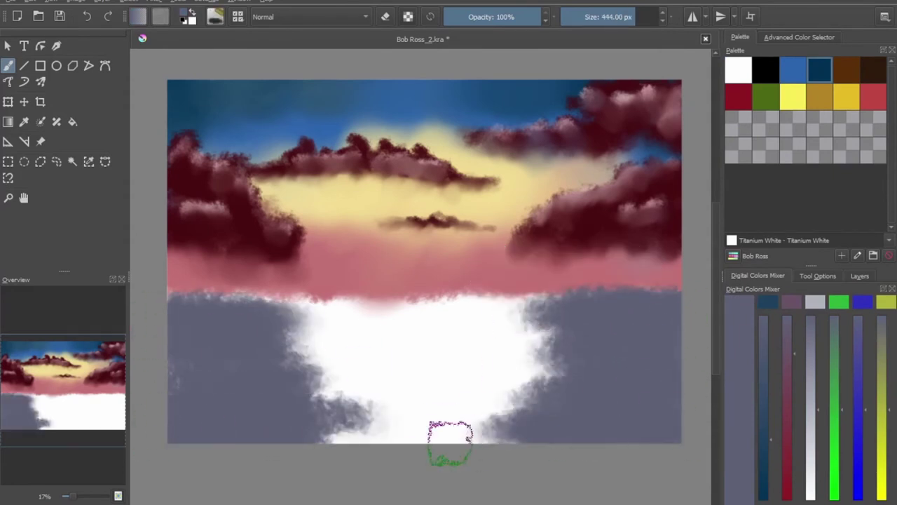
right_click(579, 351)
mouse_move(322, 320)
mouse_down()
mouse_move(445, 386)
mouse_move(294, 329)
mouse_move(360, 307)
mouse_move(441, 326)
mouse_move(431, 406)
mouse_move(519, 319)
mouse_move(490, 381)
mouse_up()
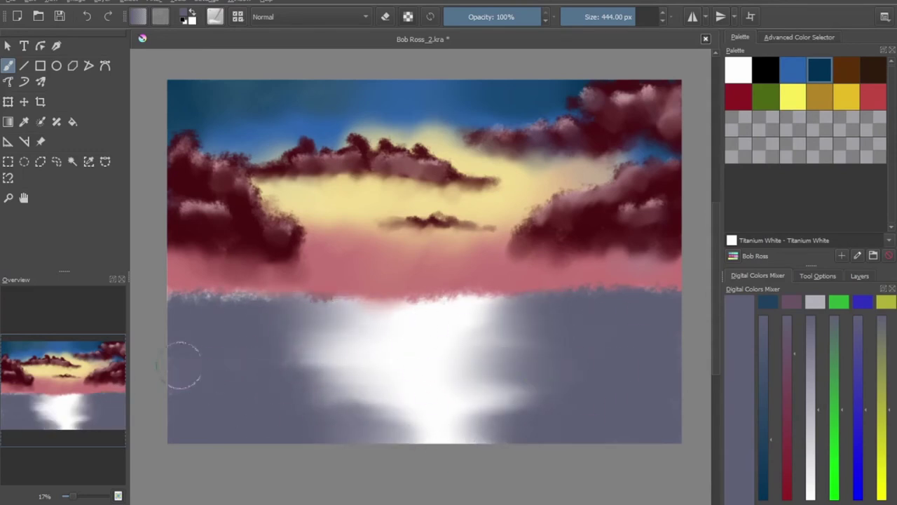
drag(567, 435, 484, 435)
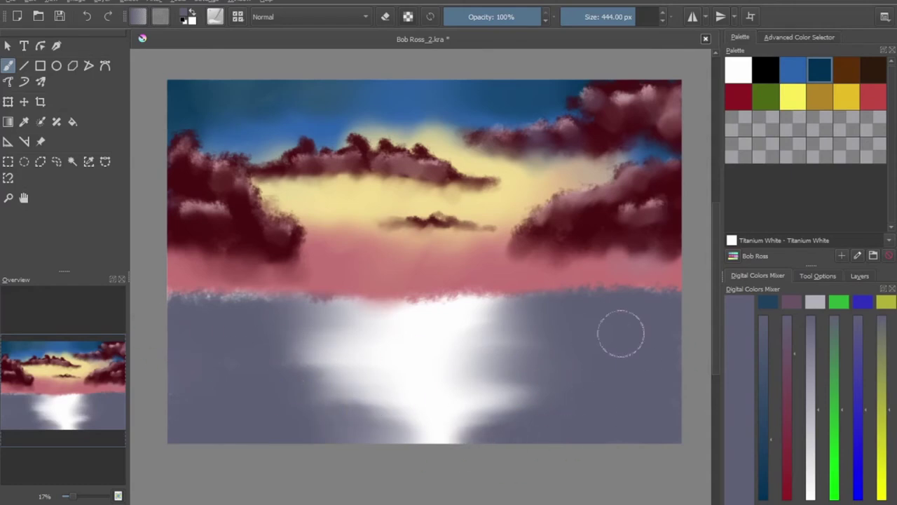
Step: Add a new top layer named Distant Mountains
click(859, 276)
key(Insert)
double_click(771, 337)
text(Distant Mountain)
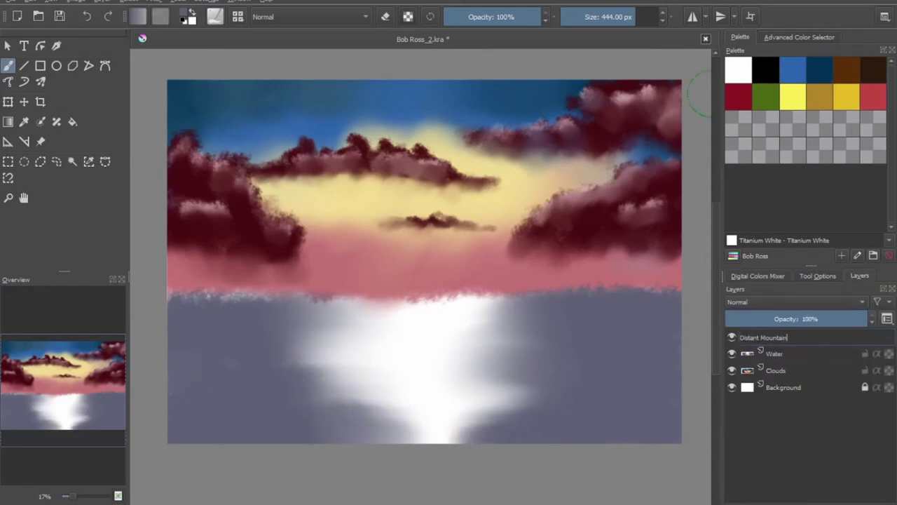
Step: Set black as the painting colour and check the palette list in the colour chooser
click(758, 276)
click(765, 70)
click(767, 301)
click(521, 308)
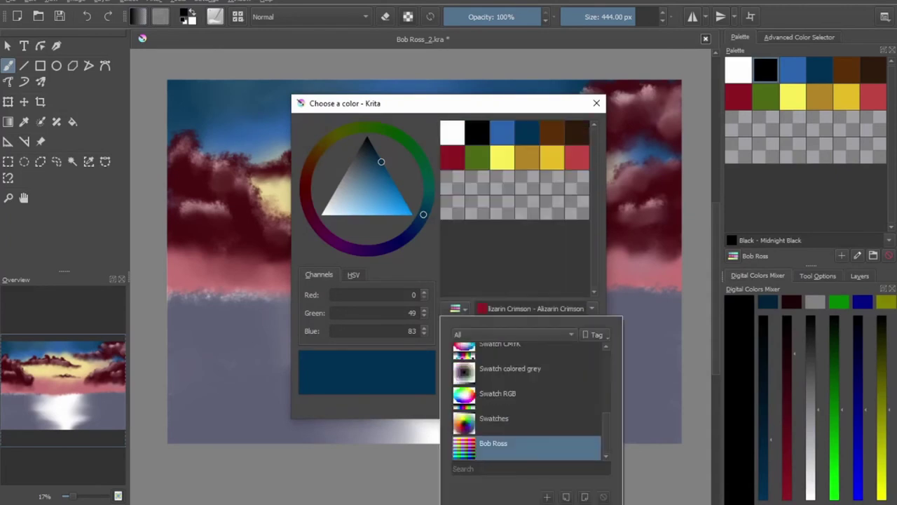
key(Escape)
click(767, 301)
click(465, 306)
key(Escape)
key(Escape)
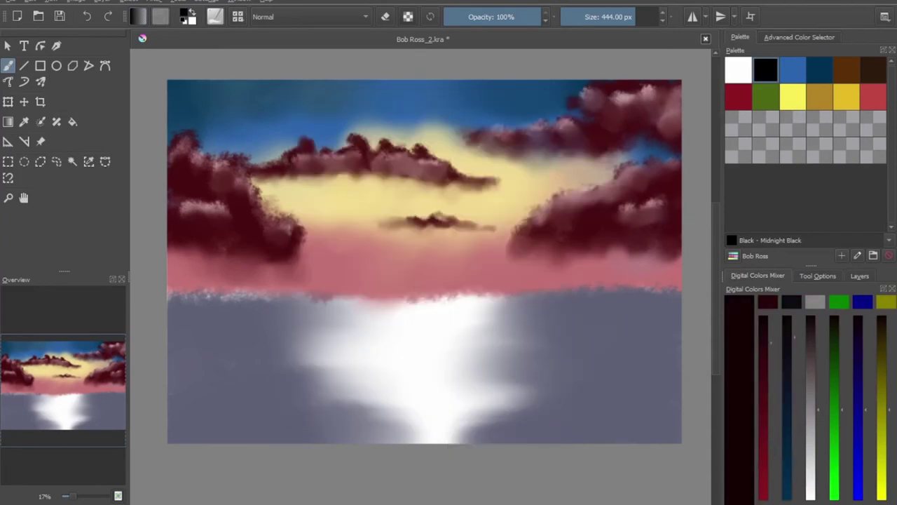
Step: Switch to a palette knife brush and save black as a new 'Mountain Colour' swatch
right_click(561, 348)
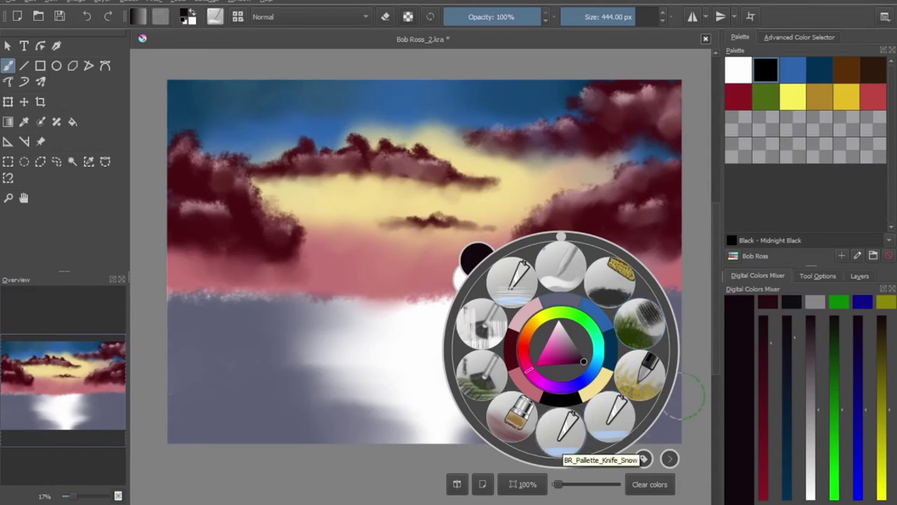
click(609, 420)
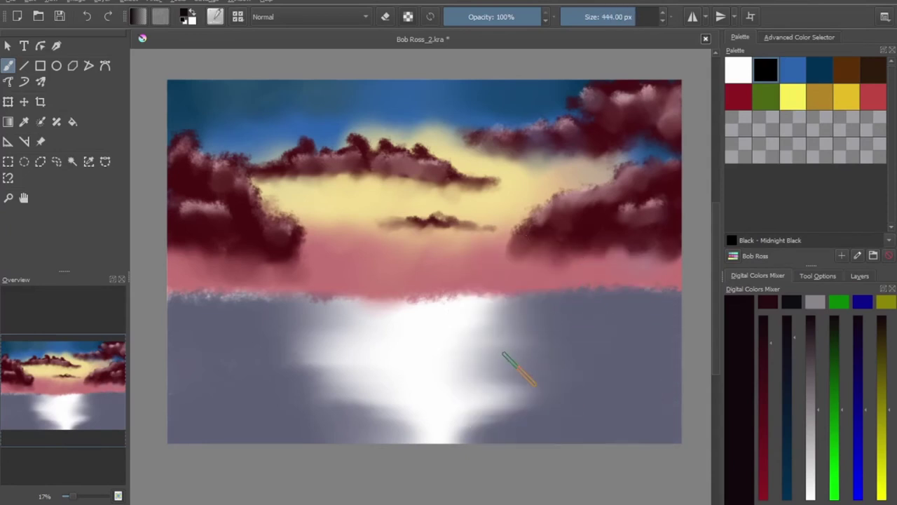
click(738, 124)
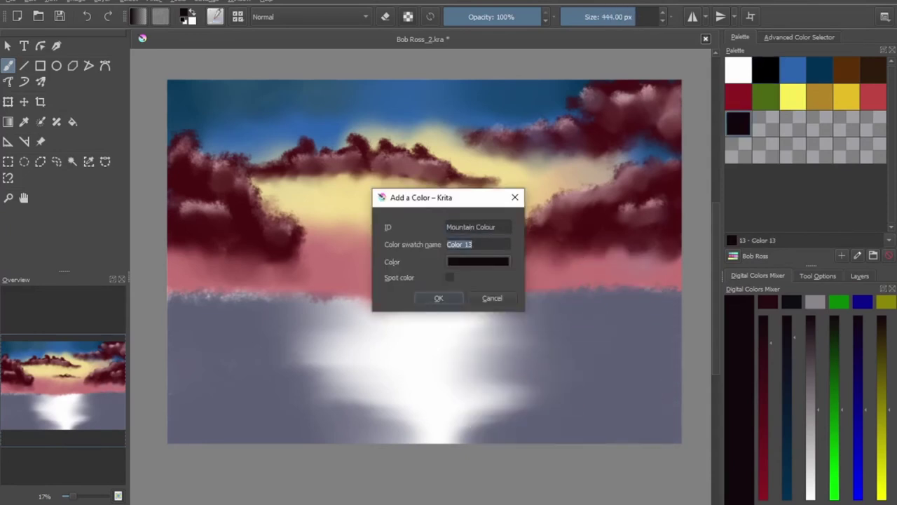
text(olour)
key(Return)
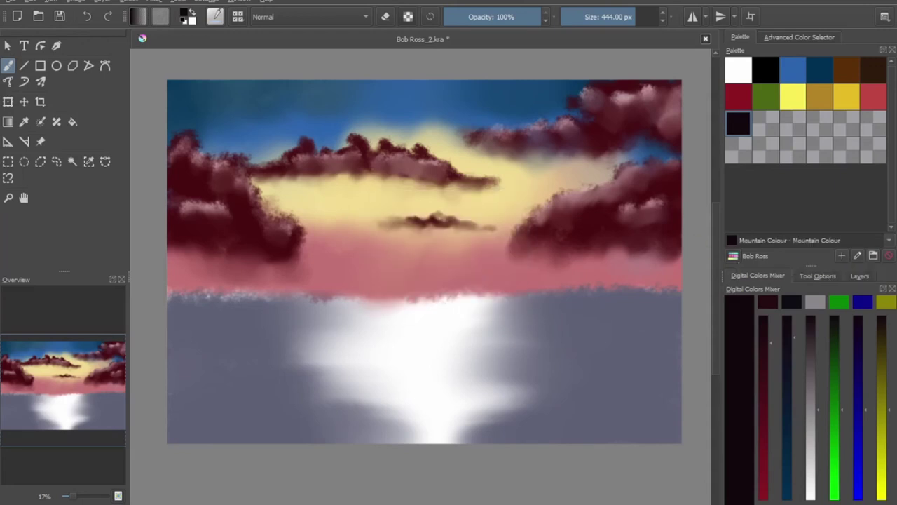
Step: Export the updated Bob Ross palette, overwriting the existing palette file
click(754, 256)
click(749, 440)
key(Return)
click(483, 266)
click(191, 21)
click(457, 308)
Step: Paint a dark grey ridge along the right horizon with a soft darker shadow beneath it
key(Escape)
key(Escape)
mouse_move(671, 293)
mouse_down()
mouse_move(630, 274)
mouse_move(486, 270)
mouse_move(414, 287)
mouse_move(613, 284)
mouse_move(545, 294)
mouse_move(423, 280)
mouse_move(426, 290)
mouse_move(637, 284)
mouse_up()
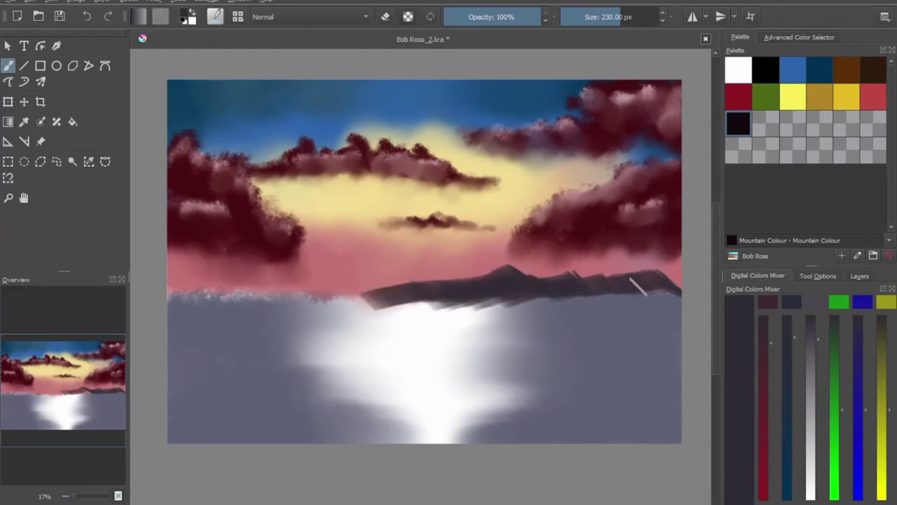
right_click(576, 350)
click(502, 327)
mouse_move(442, 300)
mouse_down()
mouse_move(414, 305)
mouse_move(526, 295)
mouse_up()
key(ctrl+z)
key(ctrl+z)
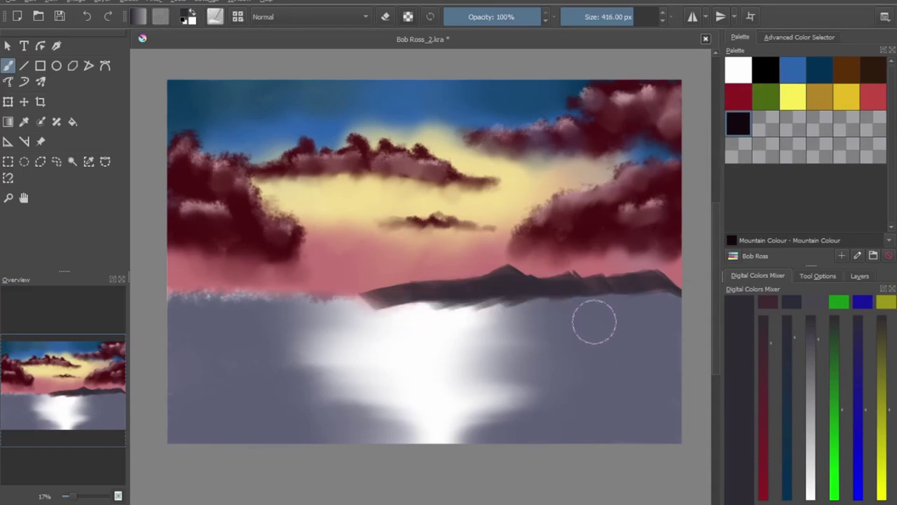
key(bracketleft)
key(bracketleft)
key(bracketleft)
mouse_move(643, 284)
mouse_down()
mouse_move(406, 313)
mouse_move(372, 305)
mouse_up()
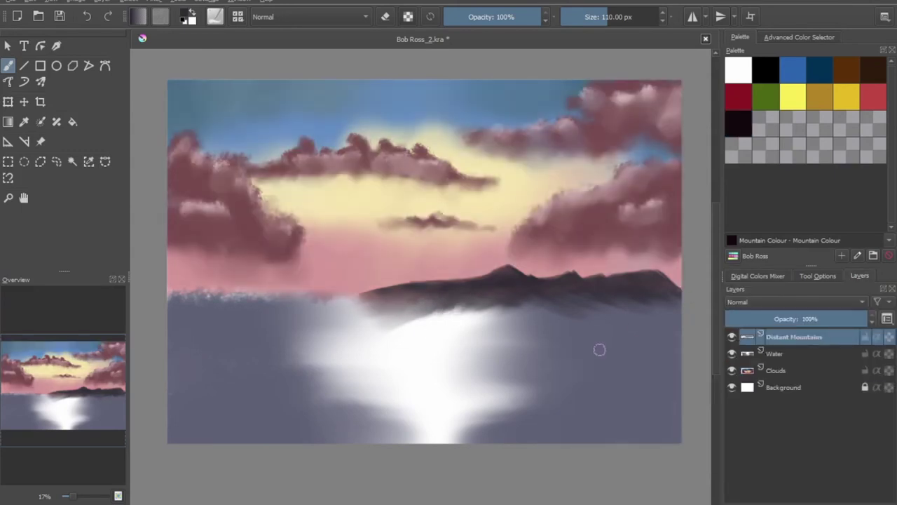
Step: Add a new layer named Near Mountains above Distant Mountains
key(Insert)
text(ntains)
key(Return)
key(bracketright)
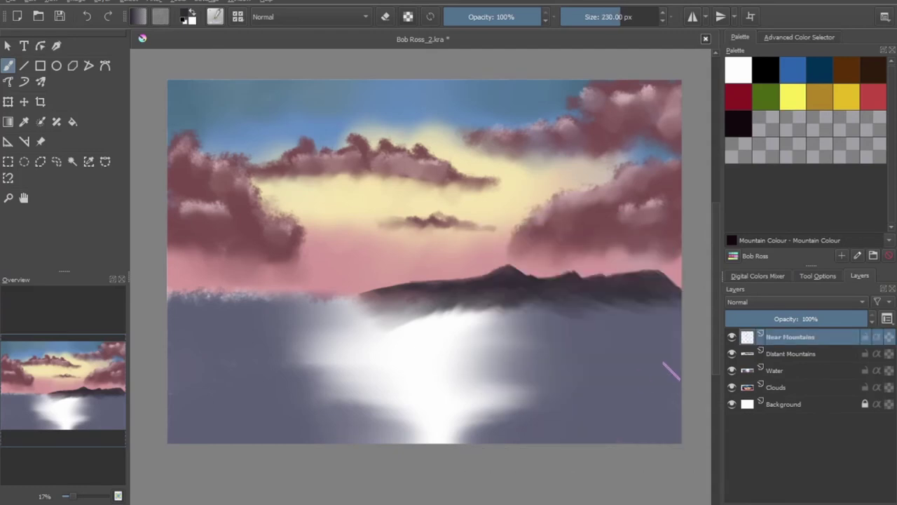
key(plus)
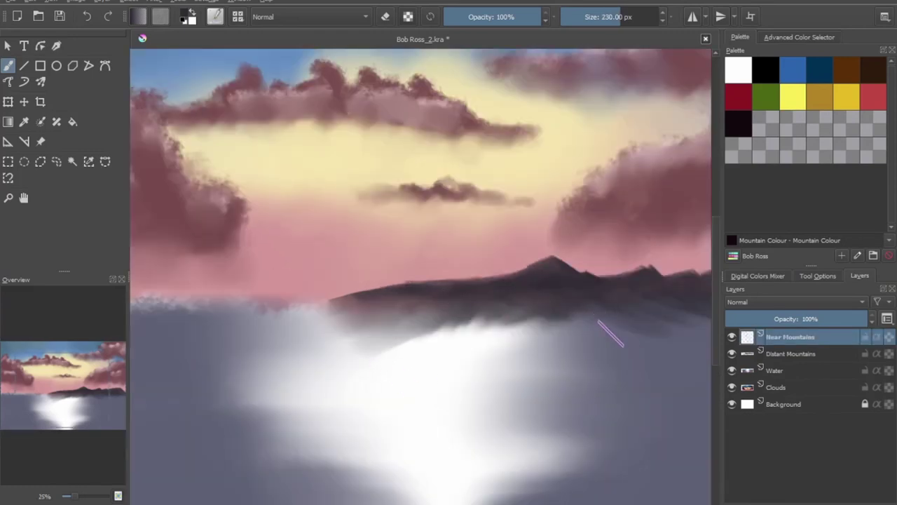
Step: Paint a large dark range of sharp near-mountain peaks with a long left slope
mouse_move(629, 319)
mouse_down()
mouse_move(581, 326)
mouse_move(704, 371)
mouse_up()
mouse_move(572, 327)
mouse_down()
mouse_move(437, 283)
mouse_move(575, 317)
mouse_up()
mouse_move(434, 304)
mouse_down()
mouse_move(336, 234)
mouse_move(301, 260)
mouse_move(364, 309)
mouse_move(403, 288)
mouse_move(380, 290)
mouse_up()
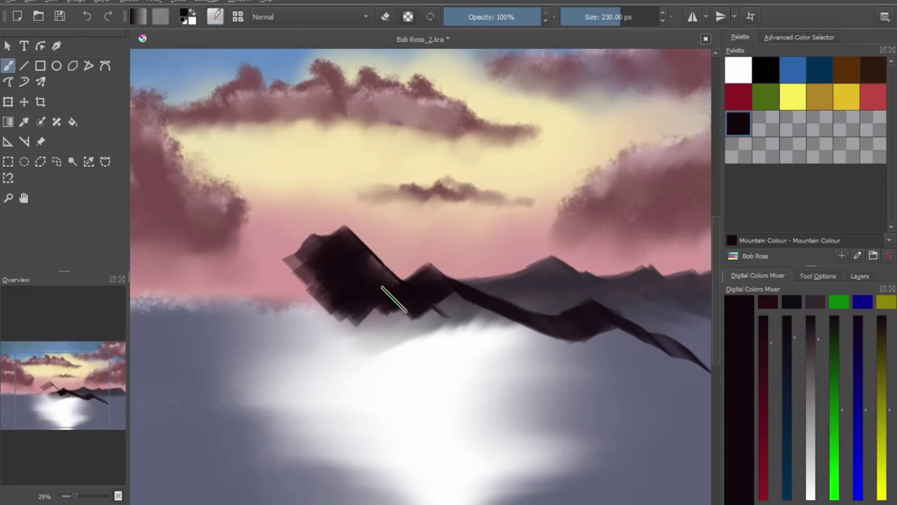
mouse_move(318, 245)
mouse_down()
mouse_move(273, 283)
mouse_move(213, 297)
mouse_up()
drag(330, 297, 470, 317)
mouse_move(392, 277)
mouse_down()
mouse_move(253, 330)
mouse_move(372, 294)
mouse_up()
drag(266, 302, 427, 277)
mouse_move(350, 295)
mouse_down()
mouse_move(449, 290)
mouse_move(491, 322)
mouse_up()
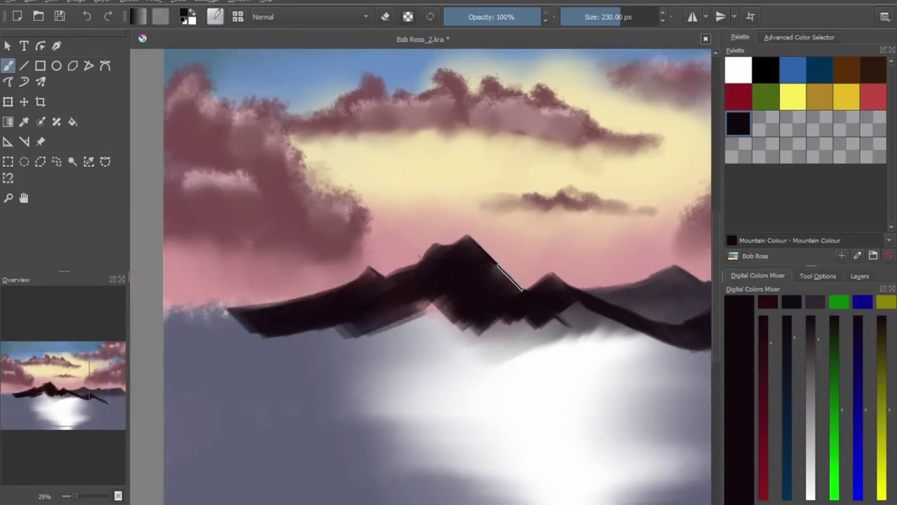
mouse_move(509, 278)
mouse_down()
mouse_move(564, 285)
mouse_move(631, 358)
mouse_move(508, 342)
mouse_up()
mouse_move(631, 371)
mouse_down()
mouse_move(676, 341)
mouse_move(596, 337)
mouse_move(463, 308)
mouse_up()
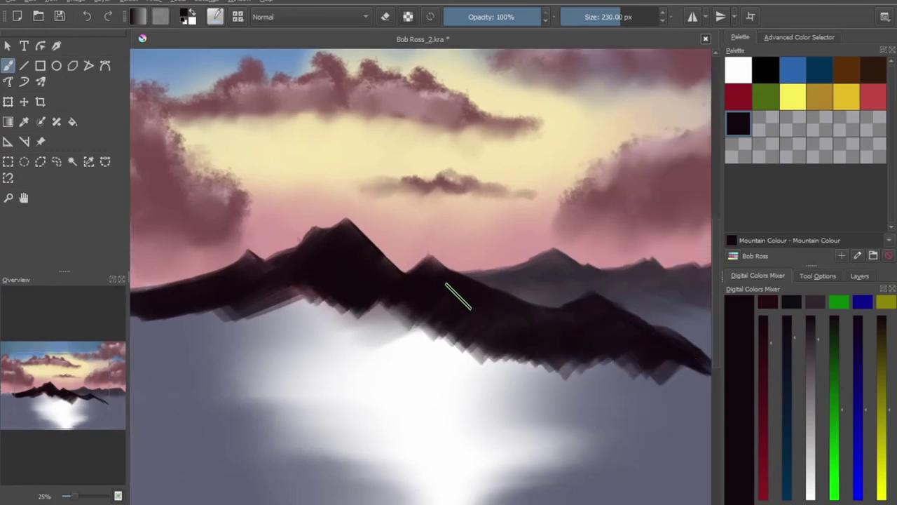
Step: With a smaller brush, thicken and darken the ridge below the peaks and extend its right end
drag(495, 397, 540, 287)
key(bracketleft)
key(bracketleft)
key(bracketleft)
mouse_move(287, 166)
mouse_down()
mouse_move(186, 210)
mouse_move(362, 167)
mouse_up()
mouse_move(195, 186)
mouse_down()
mouse_move(444, 126)
mouse_move(414, 177)
mouse_move(512, 159)
mouse_move(517, 200)
mouse_move(425, 236)
mouse_move(342, 196)
mouse_move(566, 210)
mouse_move(380, 217)
mouse_up()
mouse_move(663, 236)
mouse_down()
mouse_move(693, 259)
mouse_move(536, 279)
mouse_move(555, 216)
mouse_move(330, 172)
mouse_move(353, 216)
mouse_move(159, 252)
mouse_up()
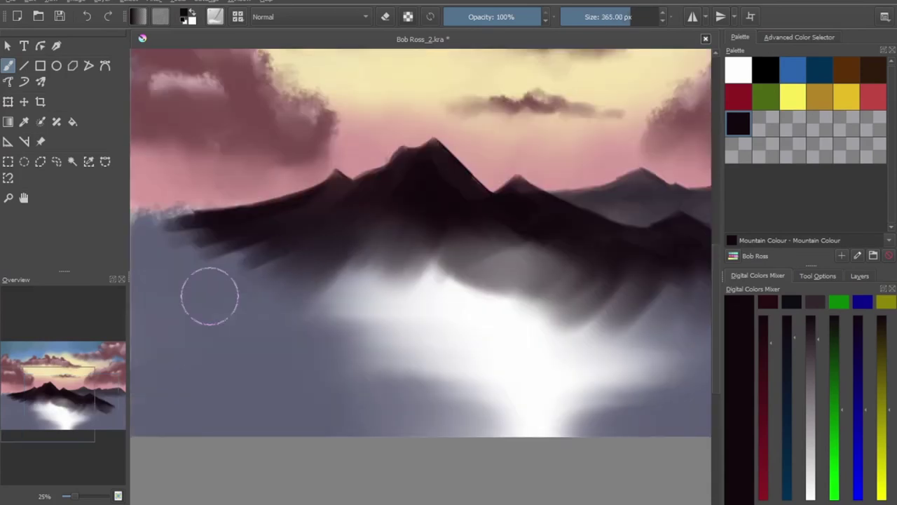
Step: Apply a transform to the Distant Mountains layer, then return to the freehand brush
key(minus)
key(minus)
key(ctrl+t)
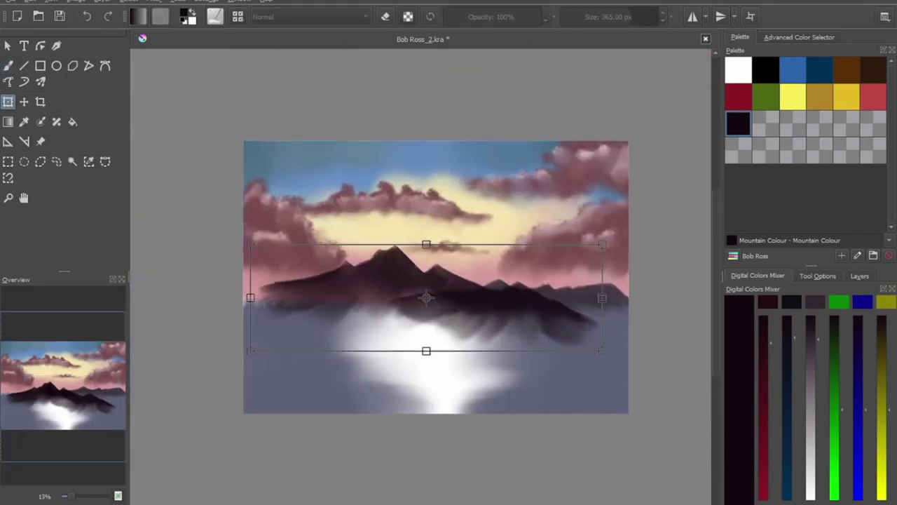
click(859, 275)
click(794, 354)
key(Return)
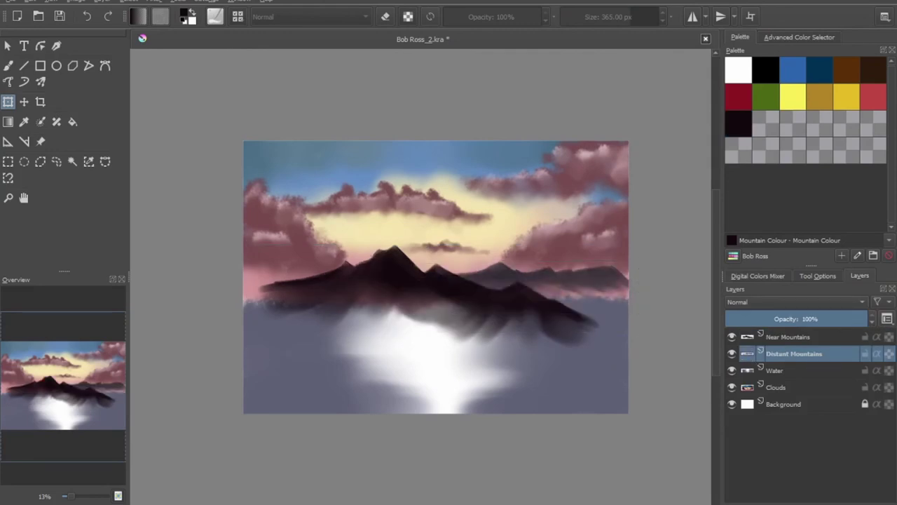
key(b)
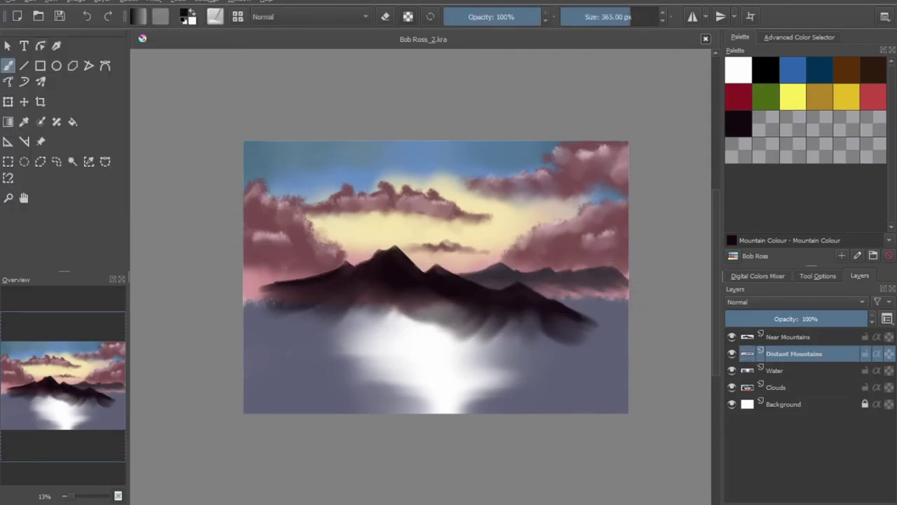
key(plus)
key(plus)
Step: Set Titanium White with a smaller brush on the Near Mountains layer
click(738, 69)
right_click(404, 190)
click(324, 260)
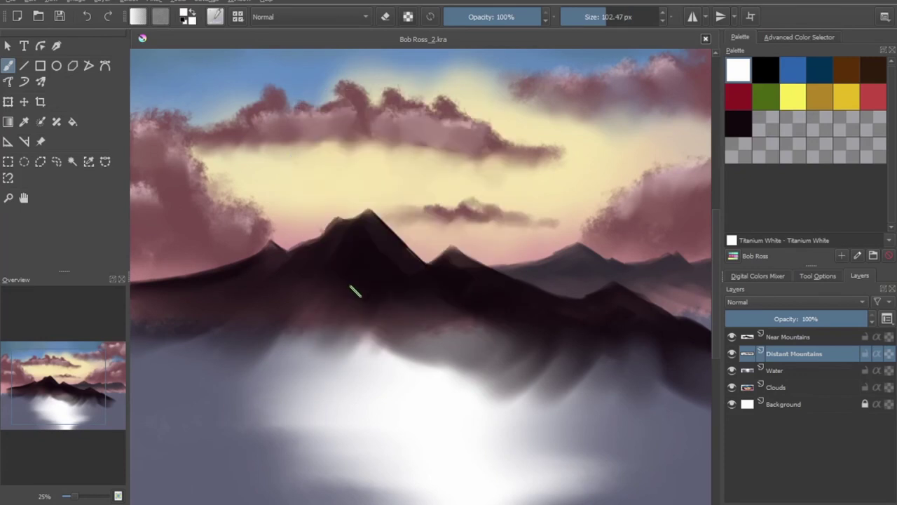
key(Page_Up)
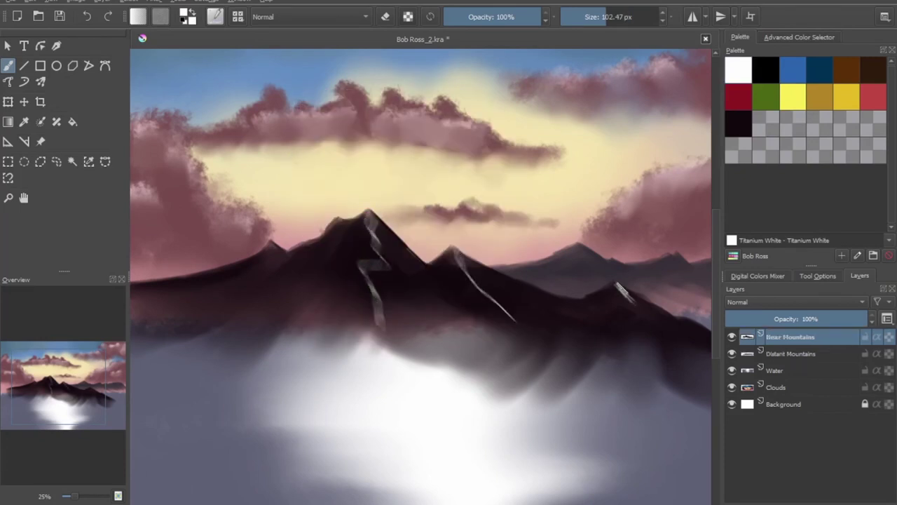
drag(685, 323, 588, 288)
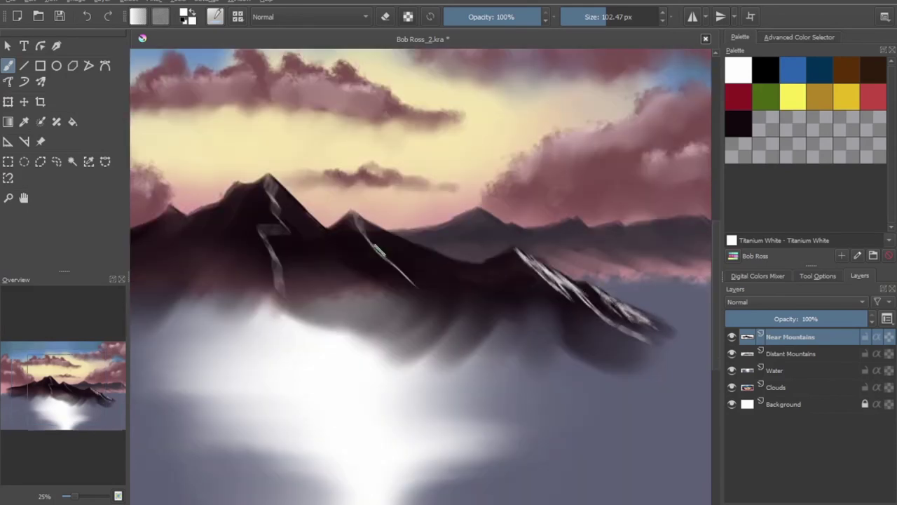
Step: Paint white snow streaks and grey rocky texture on the rotated near mountain slopes
key(4)
mouse_move(351, 235)
mouse_down()
mouse_move(420, 293)
mouse_move(476, 270)
mouse_up()
drag(421, 280, 499, 306)
key(4)
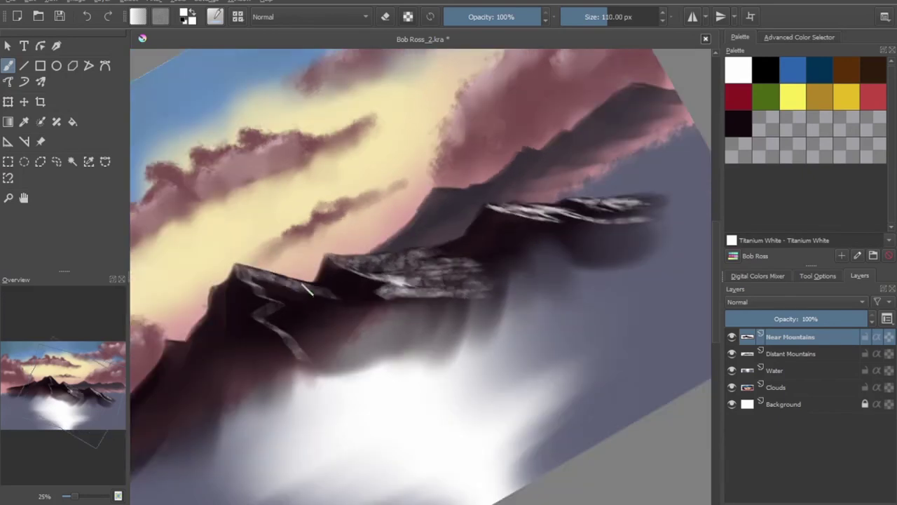
mouse_move(308, 291)
mouse_down()
mouse_move(351, 298)
mouse_move(315, 330)
mouse_move(350, 361)
mouse_move(382, 343)
mouse_up()
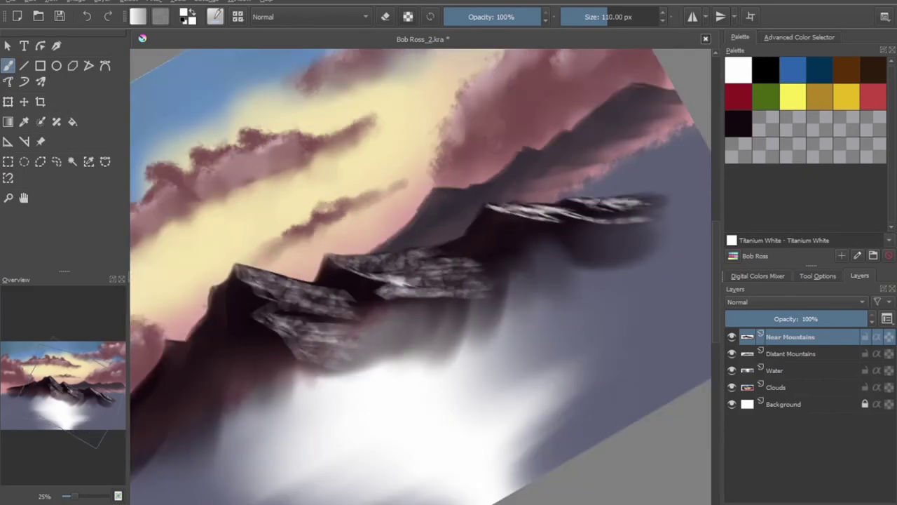
key(5)
key(4)
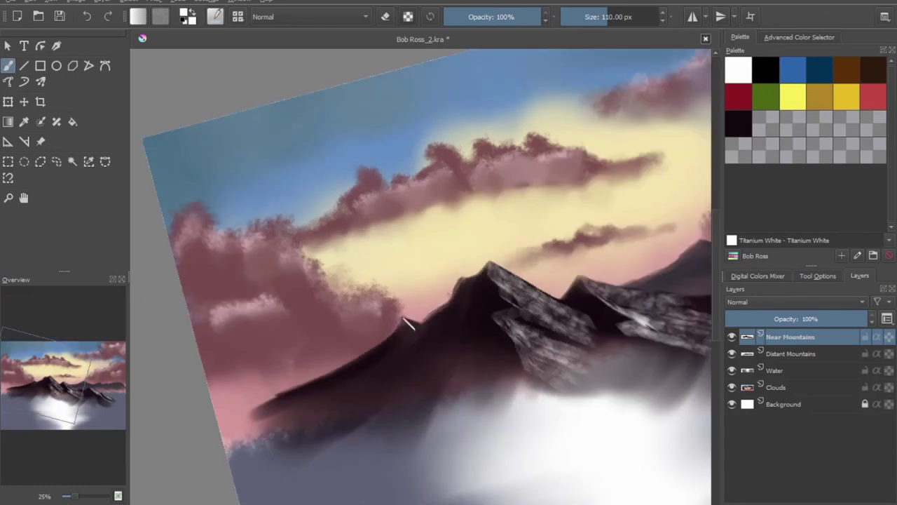
key(5)
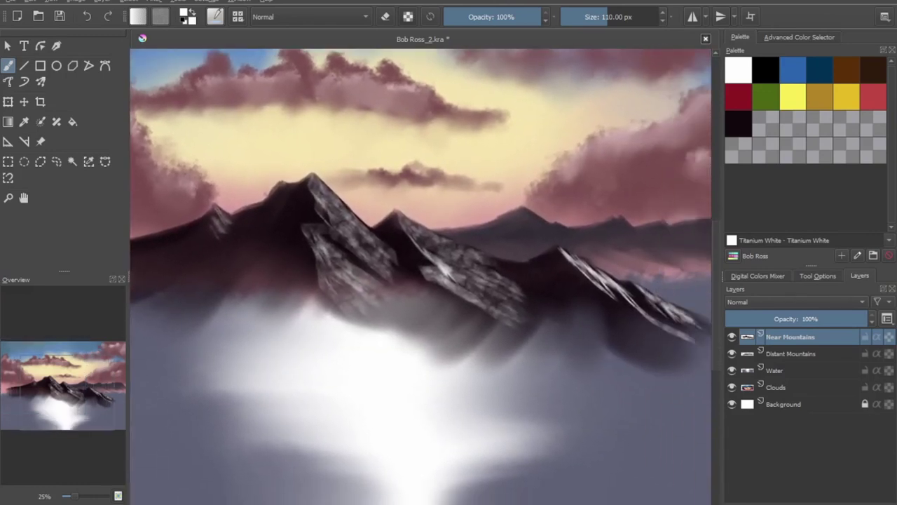
Step: Switch to the Distant Mountains layer and pick dark blue as the paint colour
key(Page_Down)
click(758, 275)
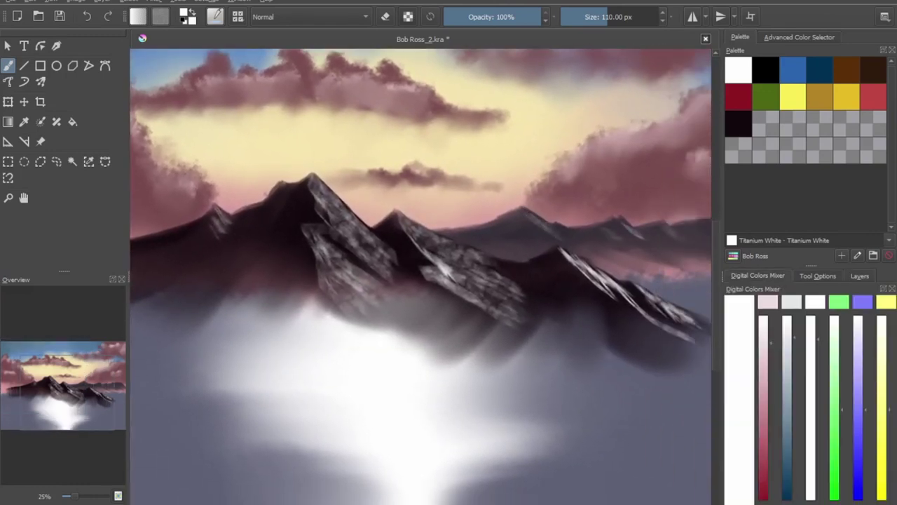
click(819, 70)
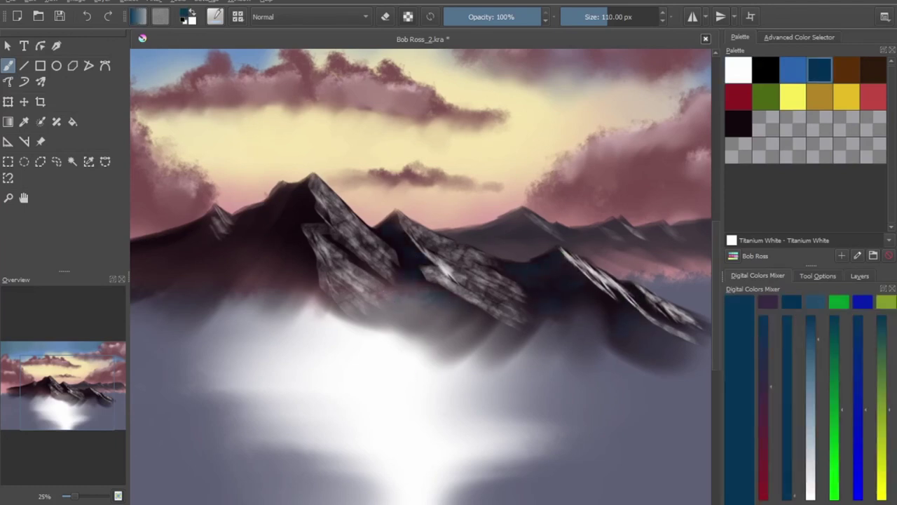
scroll(436, 197, left, 3)
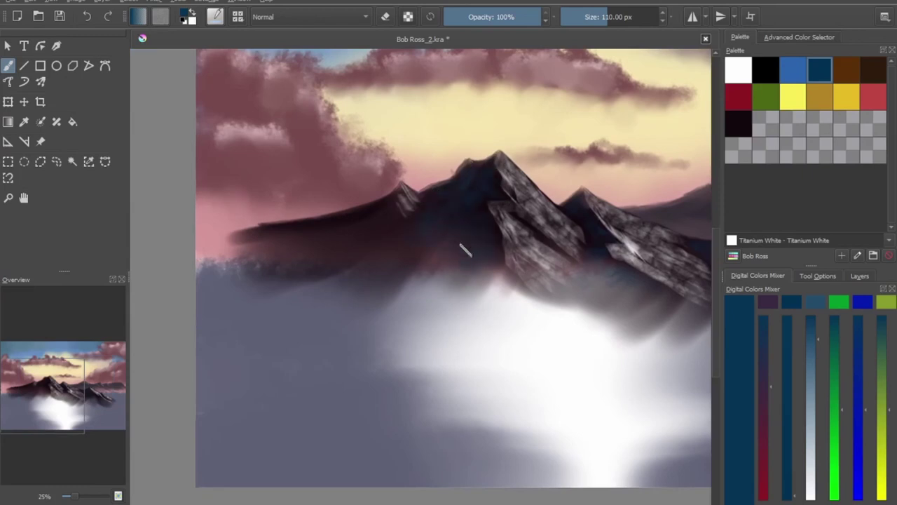
right_click(421, 341)
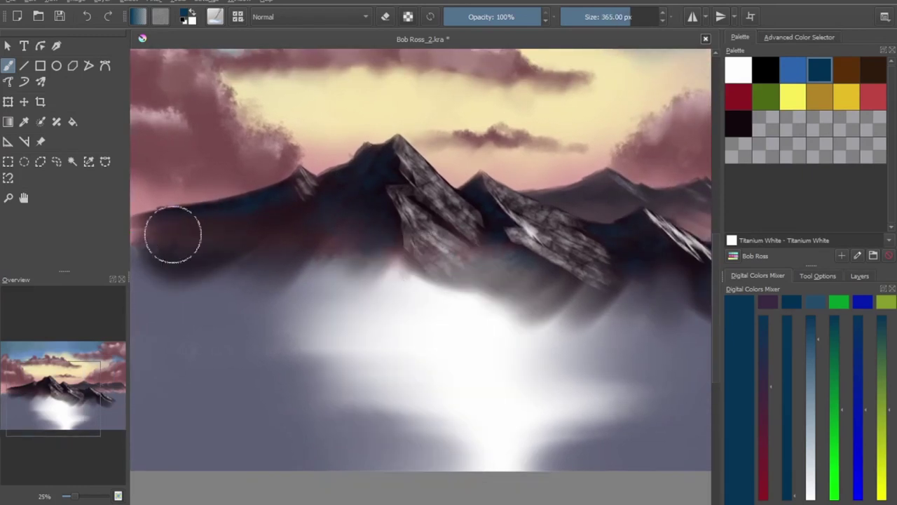
scroll(605, 339, right, 5)
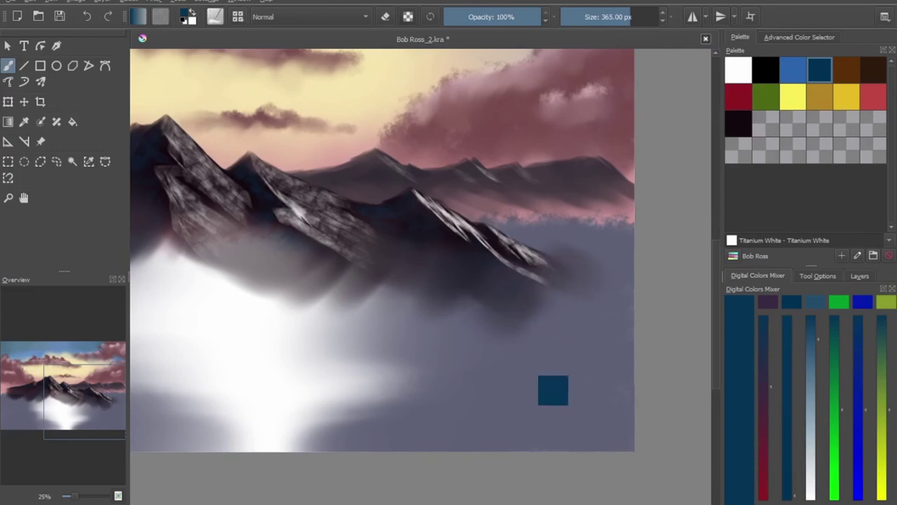
key(bracketleft)
key(bracketleft)
key(bracketleft)
key(bracketright)
key(bracketright)
key(bracketright)
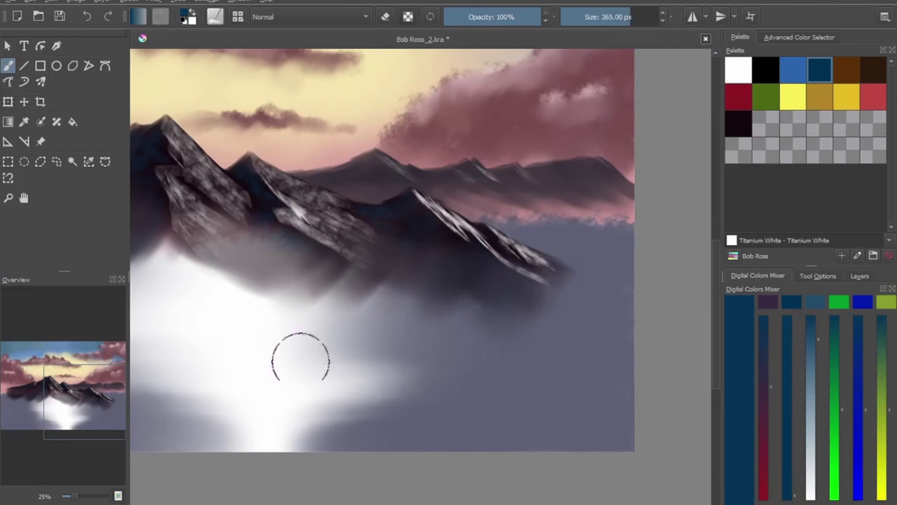
scroll(250, 321, left, 6)
scroll(456, 185, down, 1)
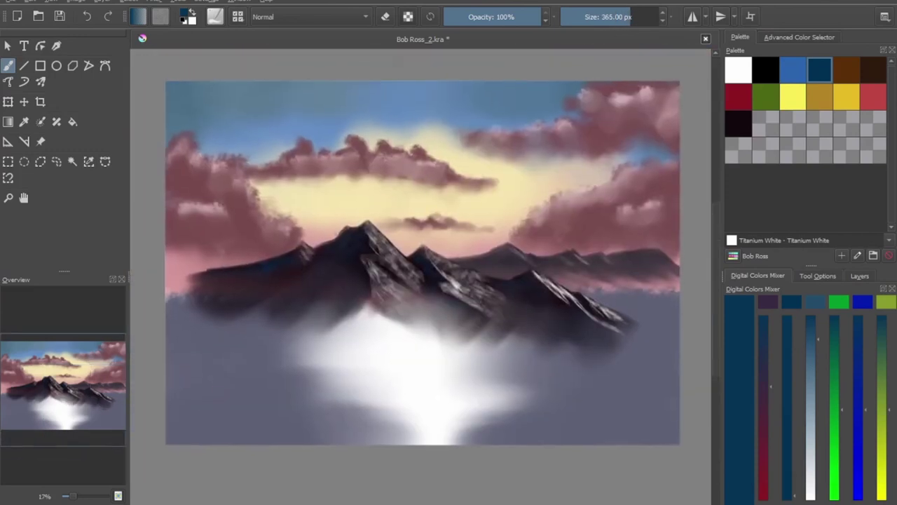